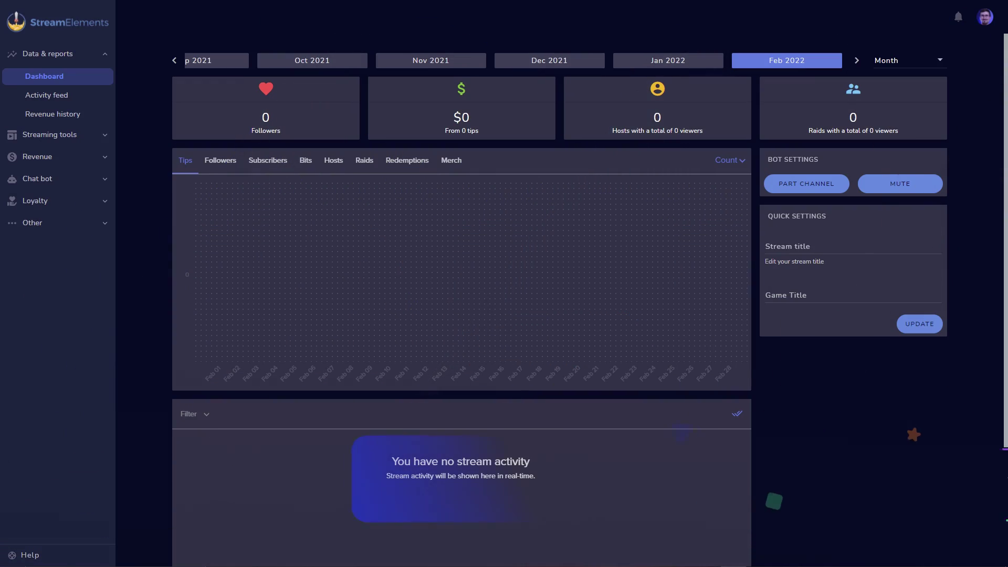
Open the Overlays Gallery from Streaming tools and preview the EXTRA LIFE SUPER THEME.
left_click(95, 136)
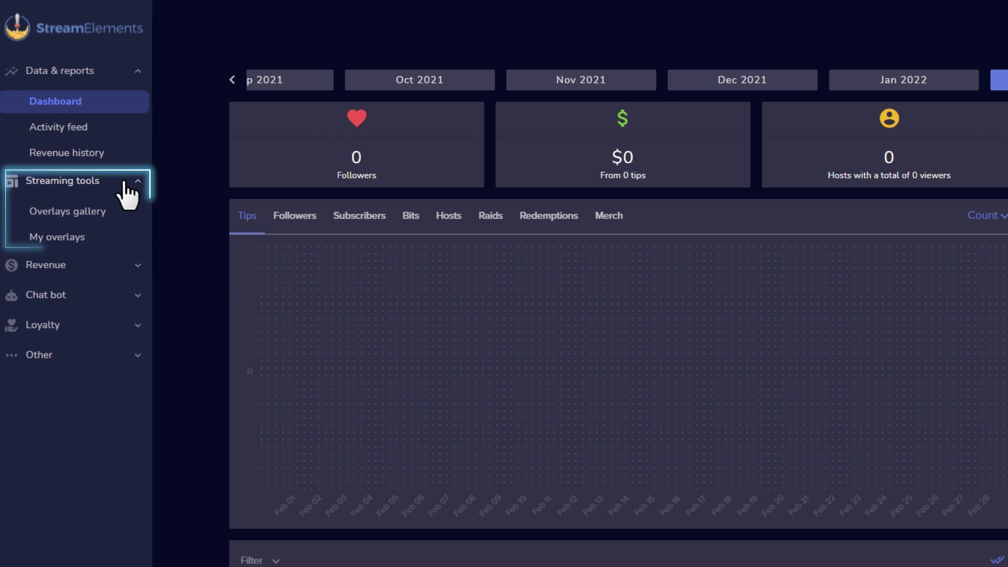
left_click(126, 211)
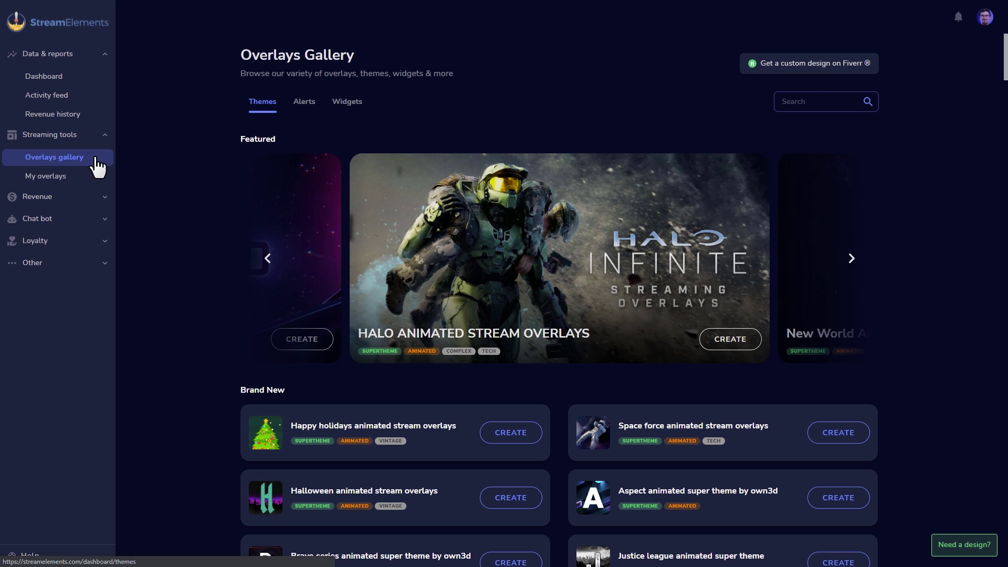
left_click(851, 259)
left_click(851, 259)
left_click(492, 211)
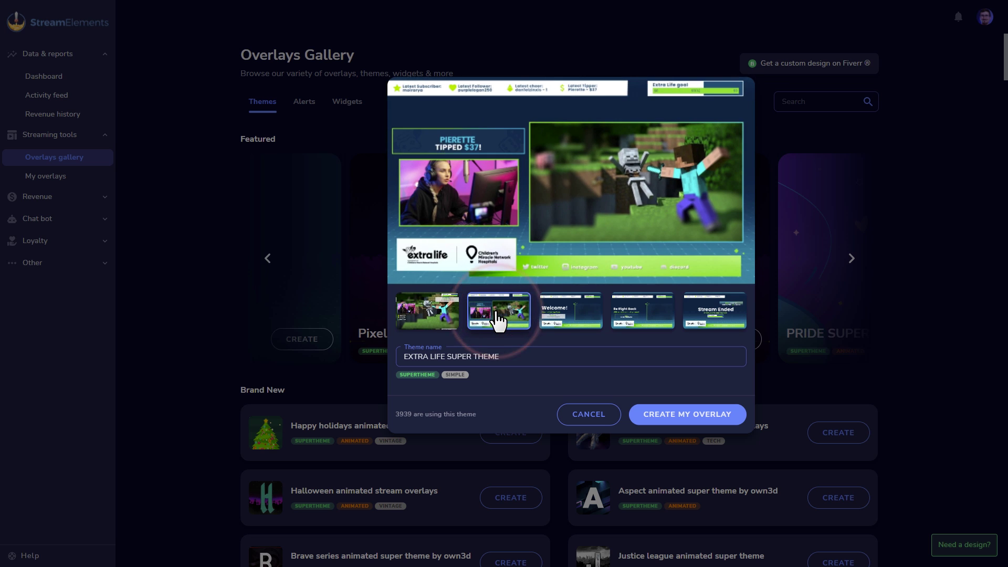
Browse the alert packages and widgets, previewing then closing the Wheel of fortune widget.
left_click(304, 102)
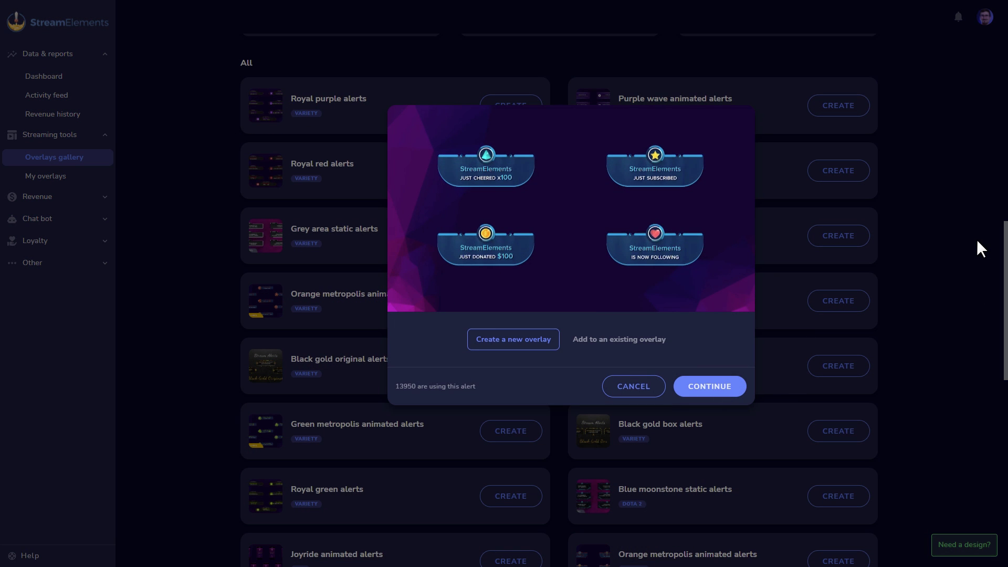
left_click(348, 102)
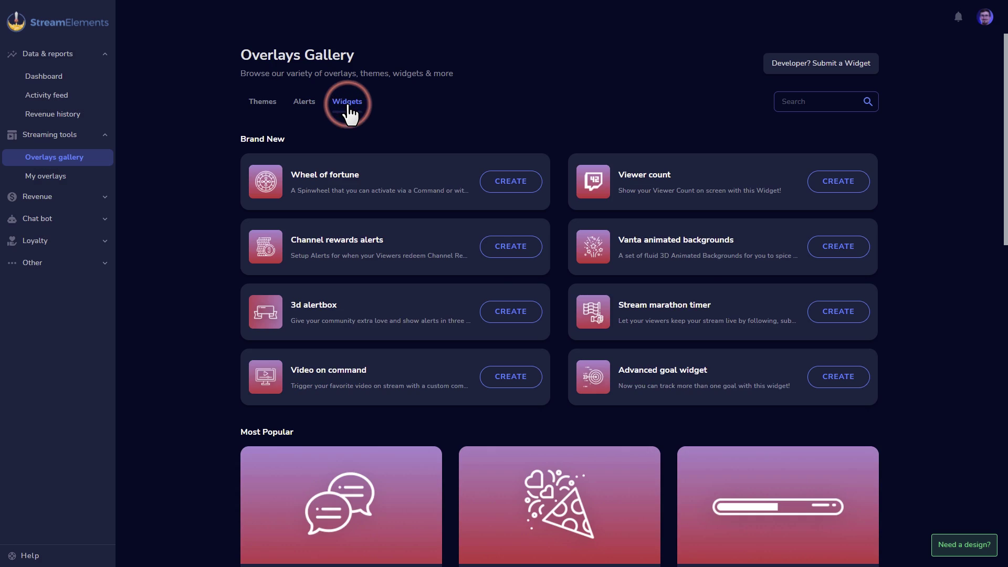
left_click(510, 181)
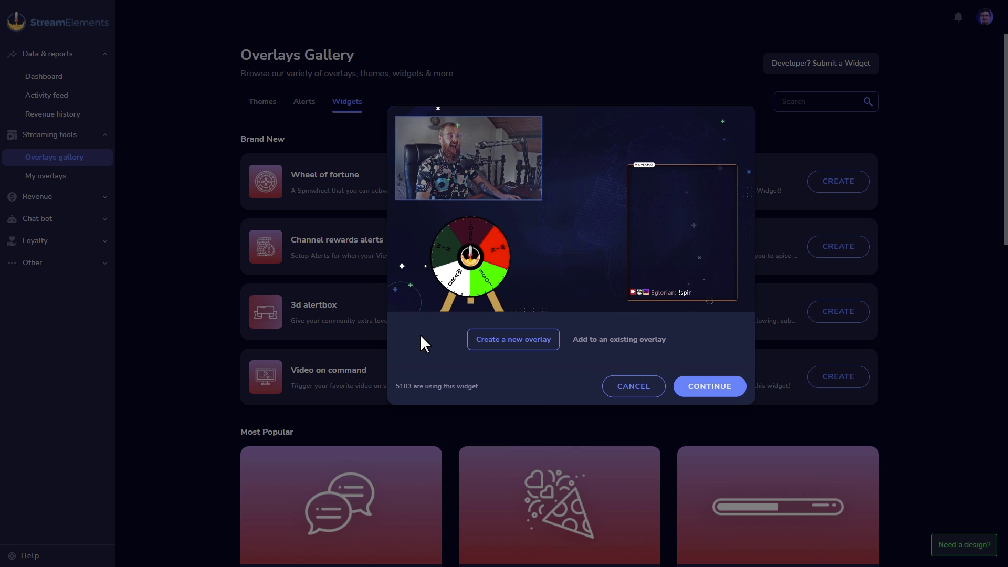
left_click(155, 244)
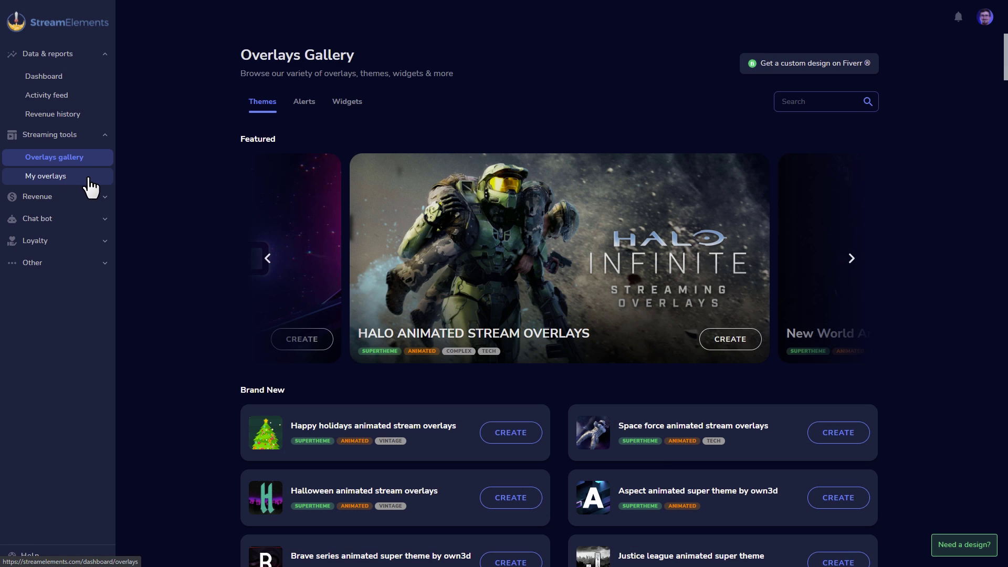
Go to My overlays to find the Blue Flare super theme overlay.
left_click(90, 186)
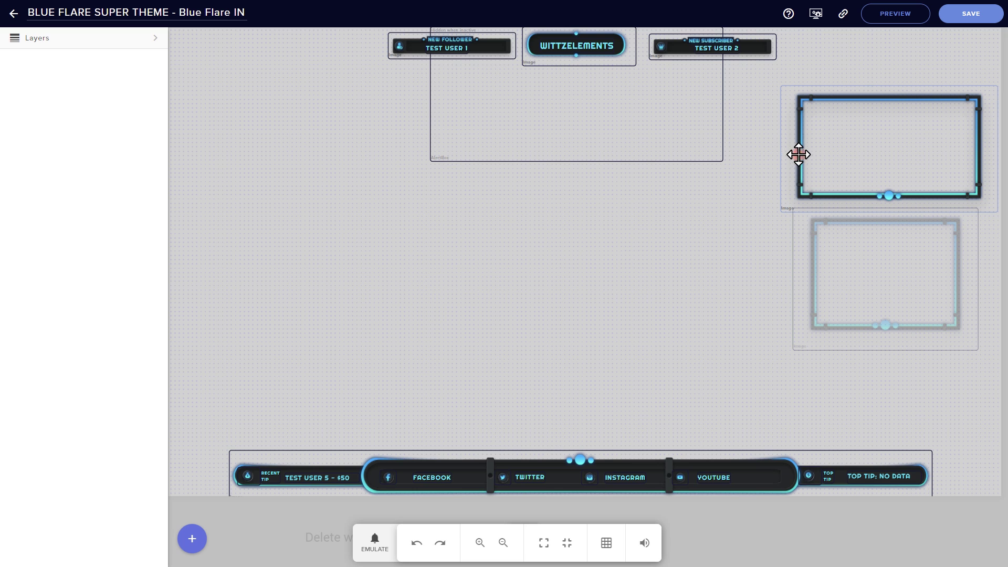
Move the frame image left, add chat and image widgets, and copy the overlay URL.
left_click_drag(798, 154, 368, 274)
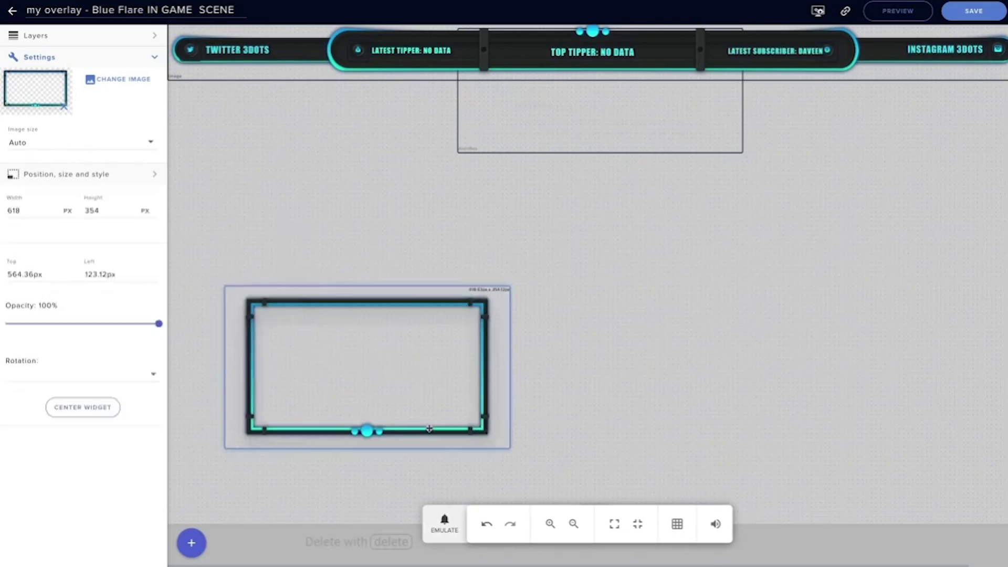
left_click(192, 539)
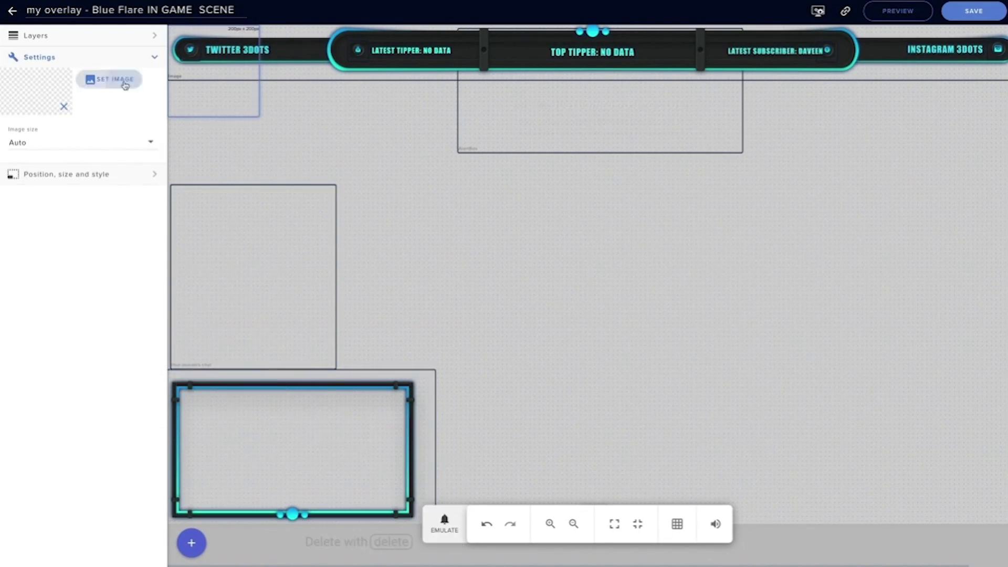
left_click(110, 79)
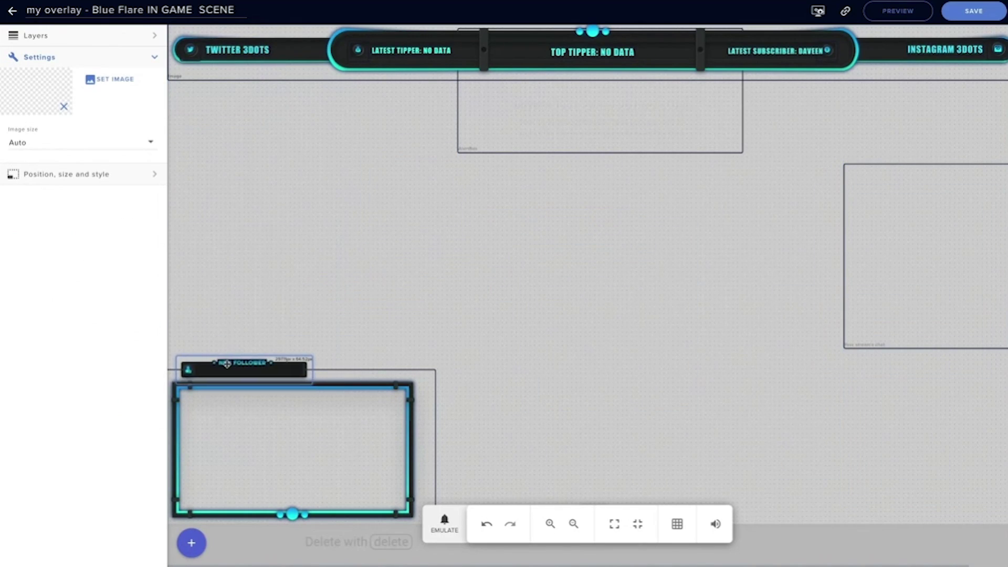
left_click(192, 542)
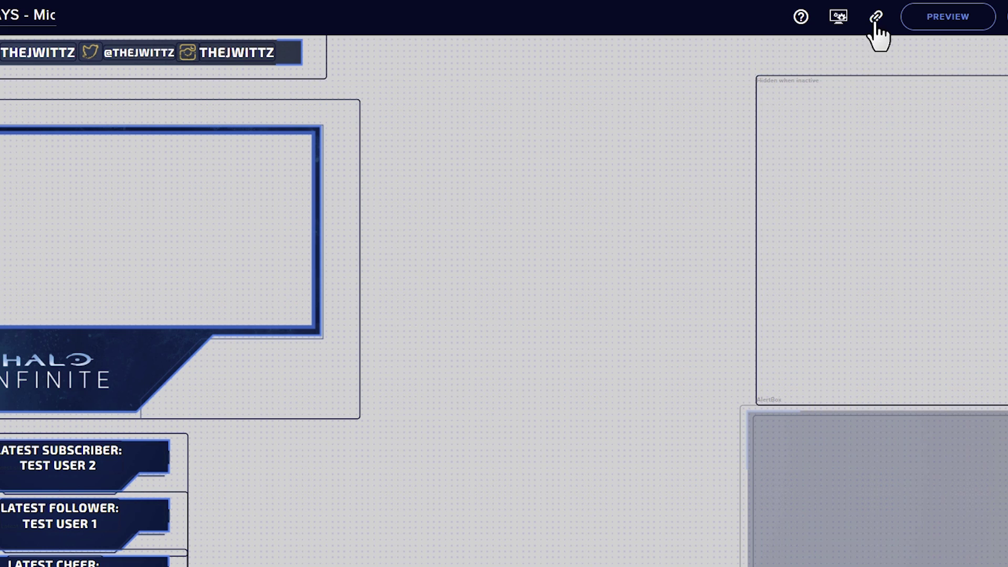
left_click(875, 19)
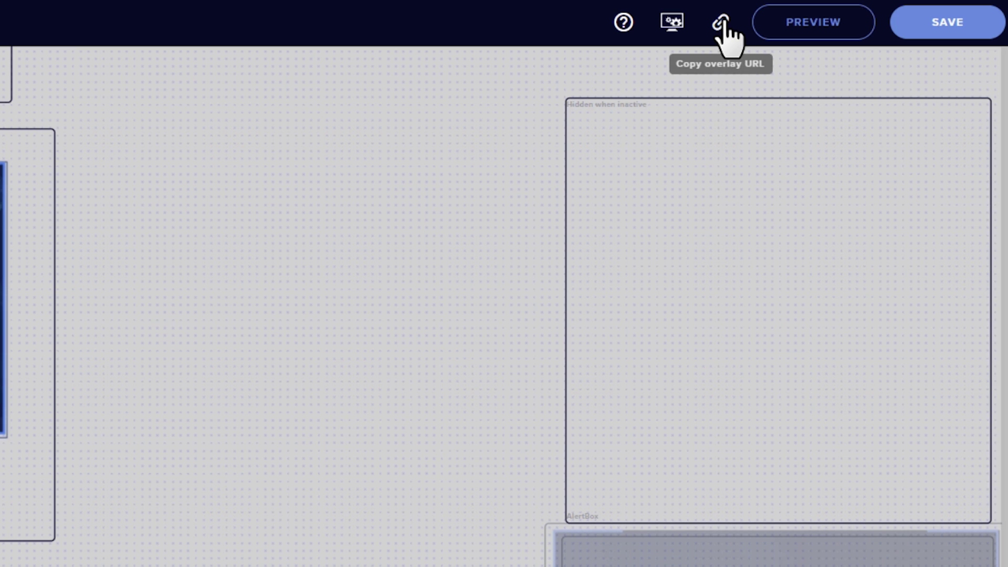
Add a Browser source named 'Halo' to the OBS scene and confirm its settings.
left_click(149, 546)
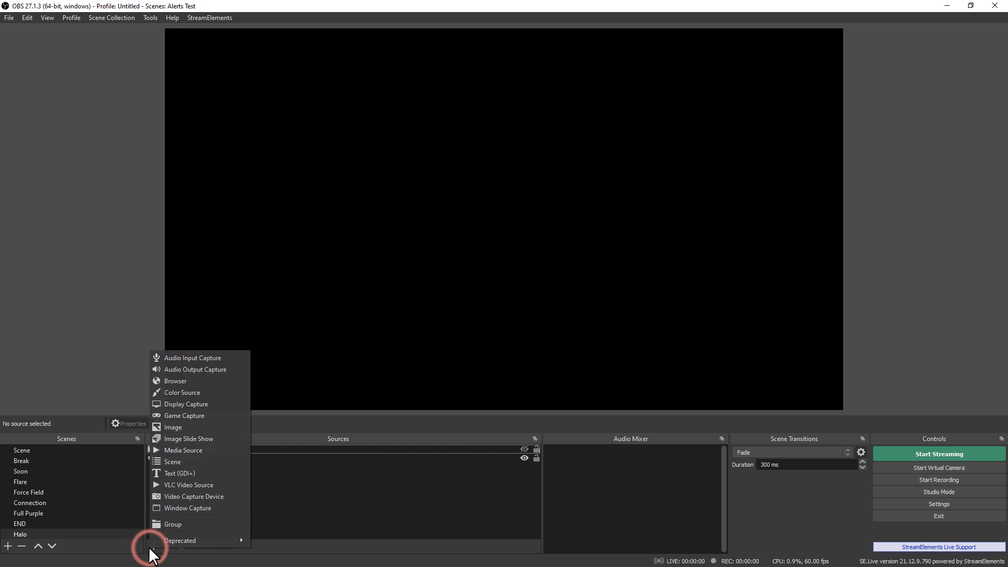
left_click(202, 379)
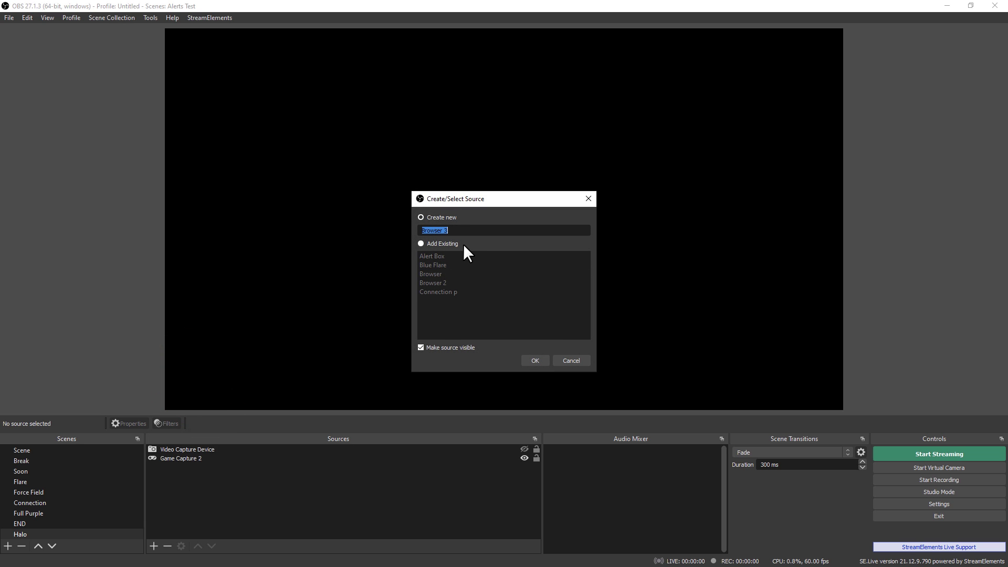
type("Halo Overlay")
key("Return")
left_click(632, 430)
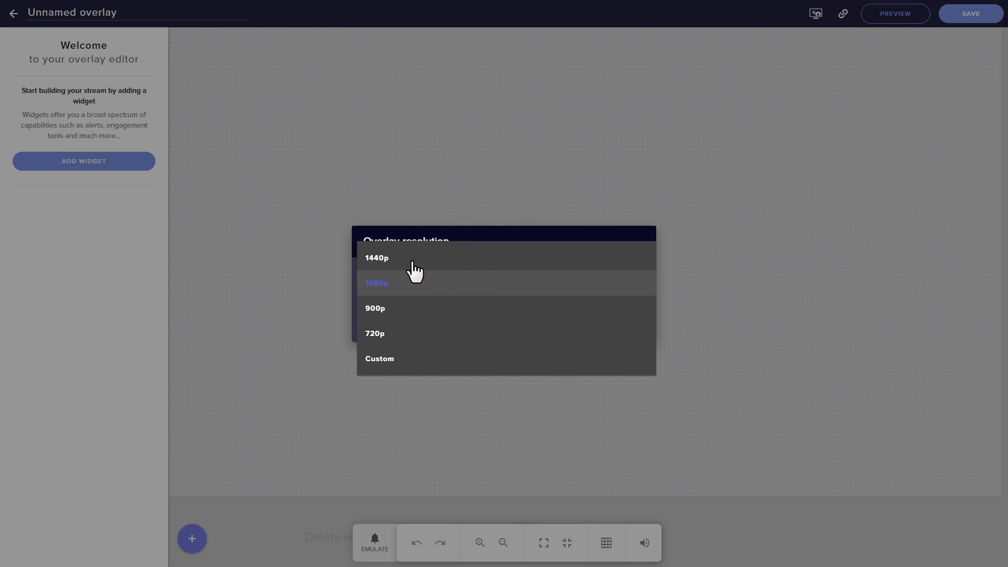
Set the Unnamed overlay to a Custom resolution and review the resolution options in its Properties.
left_click(414, 365)
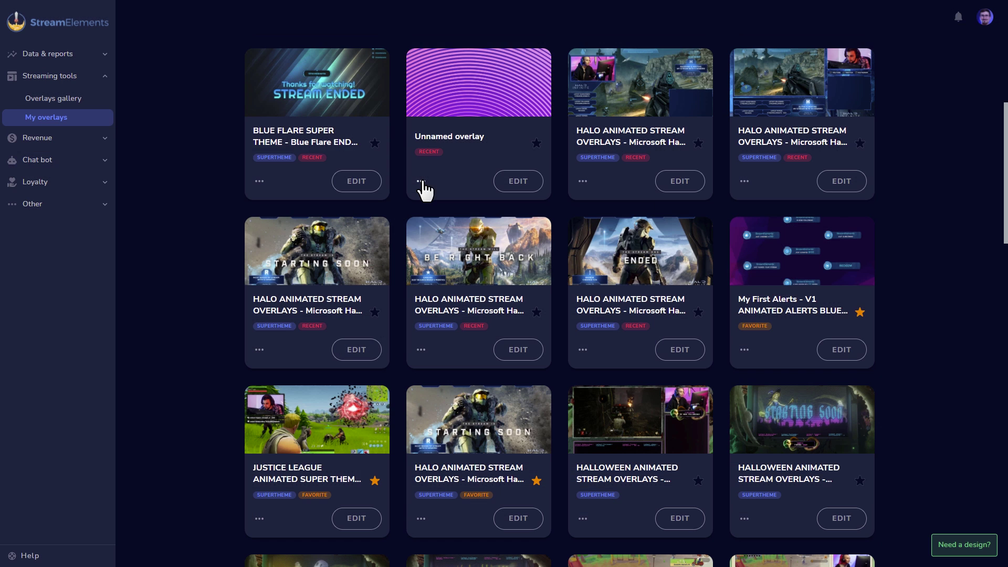
left_click(422, 182)
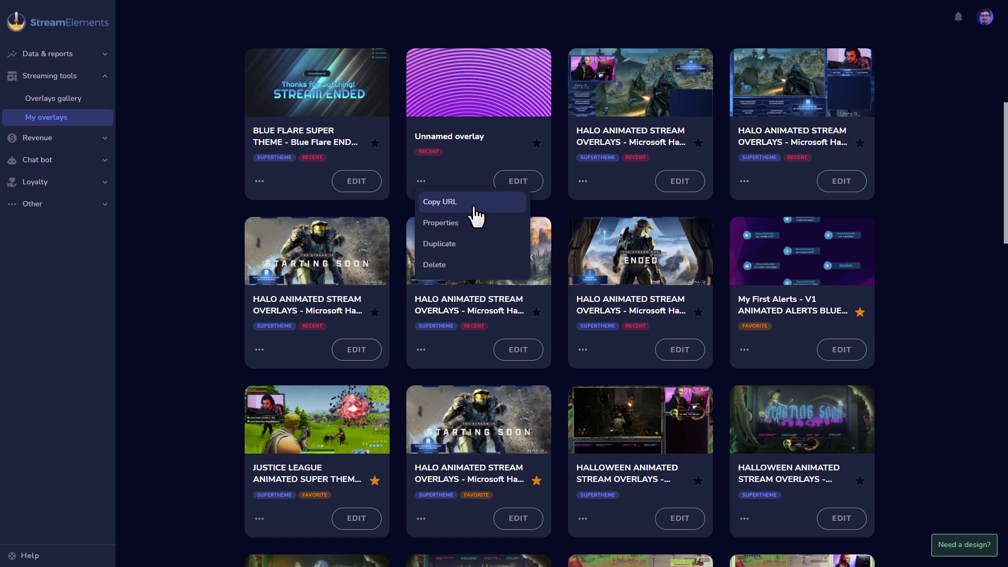
left_click(451, 230)
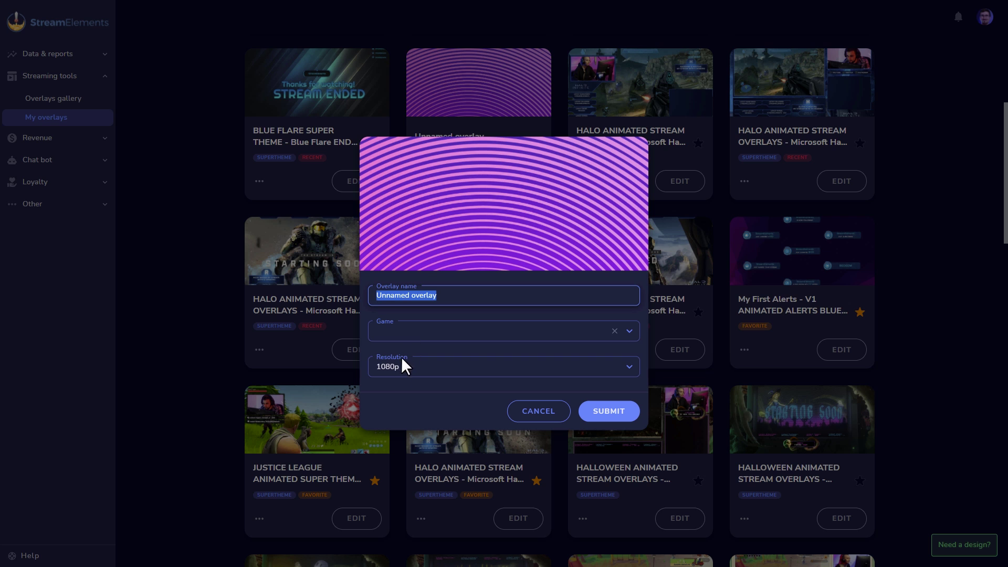
left_click(465, 366)
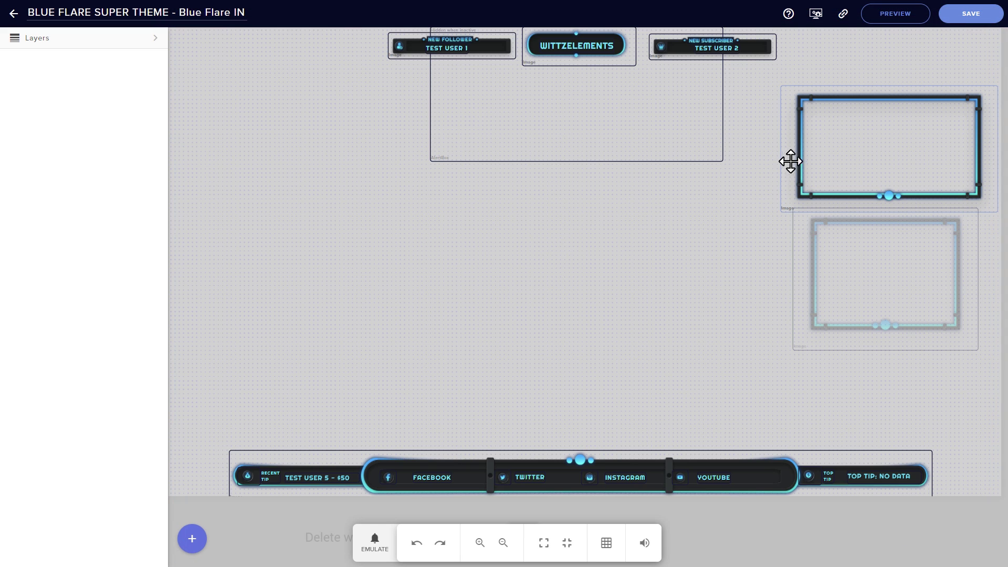
left_click_drag(797, 155, 189, 400)
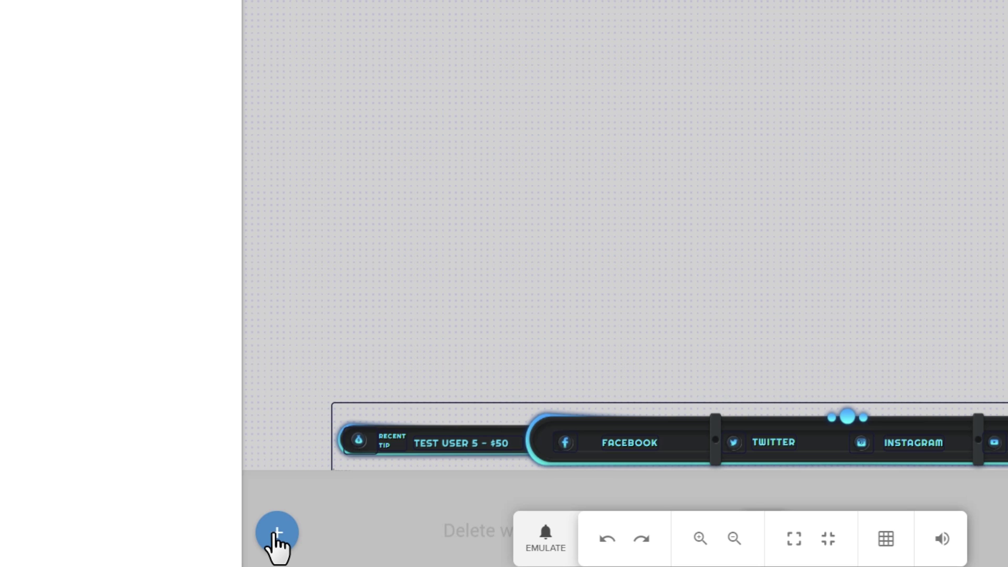
left_click(275, 541)
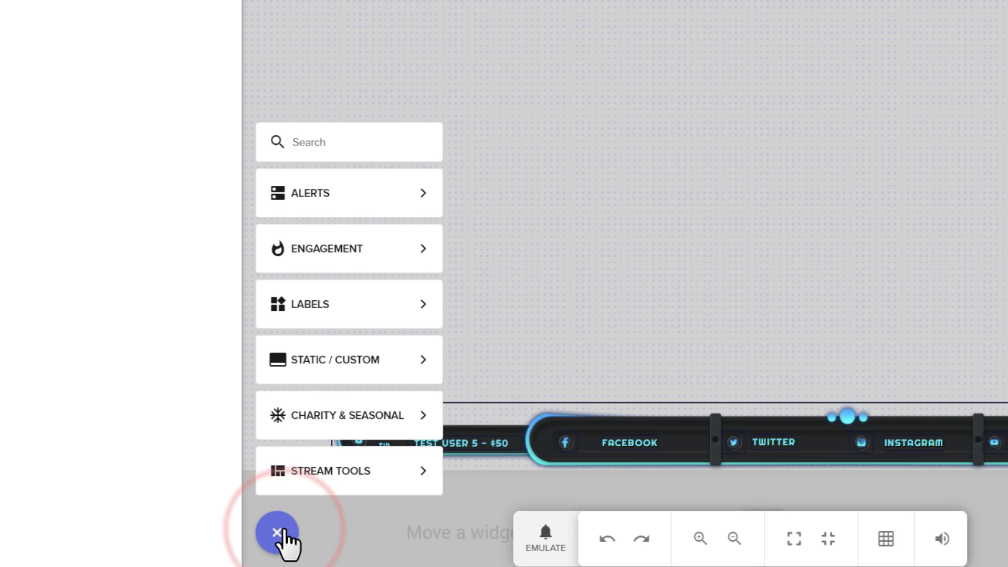
left_click(379, 192)
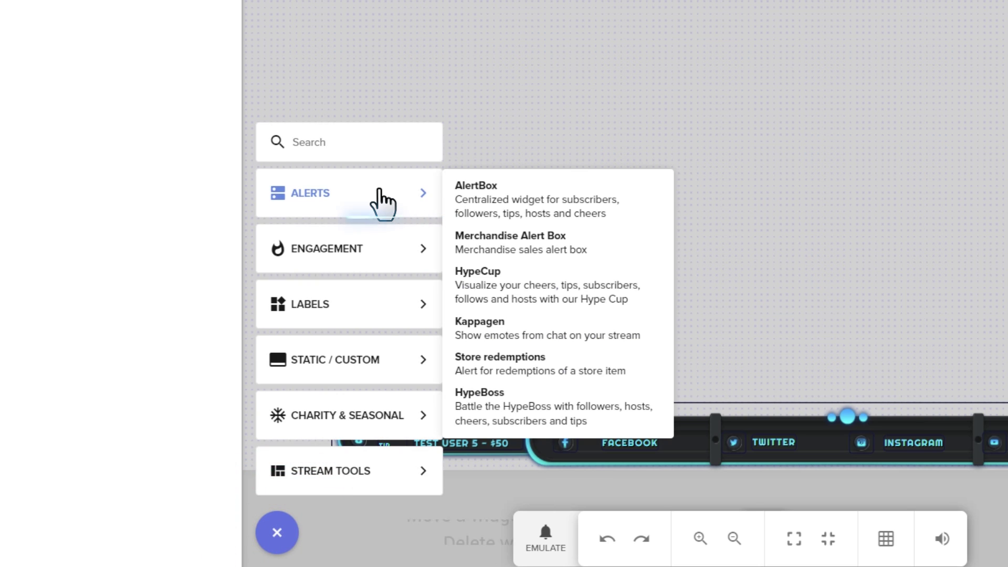
left_click(493, 197)
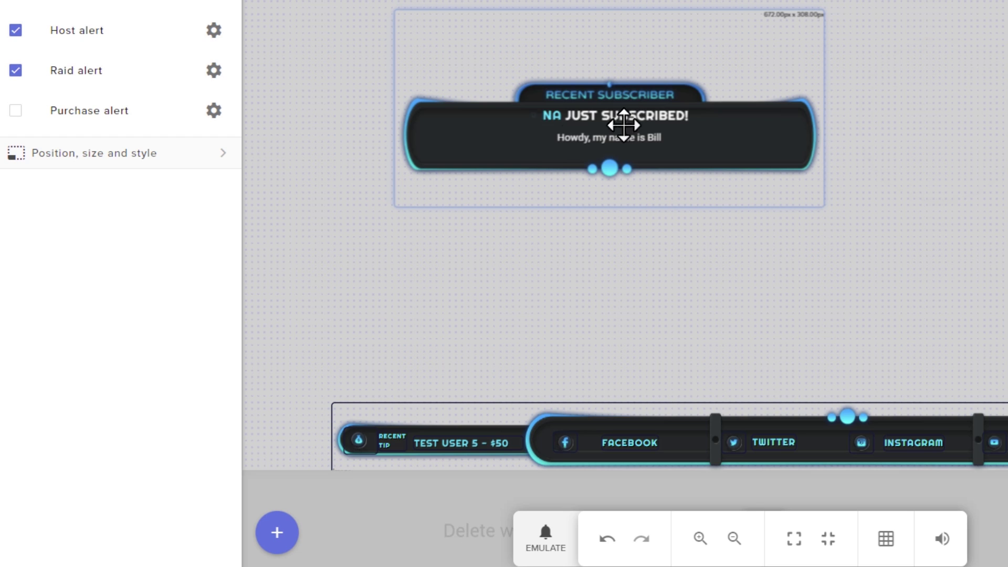
left_click(276, 532)
left_click(382, 247)
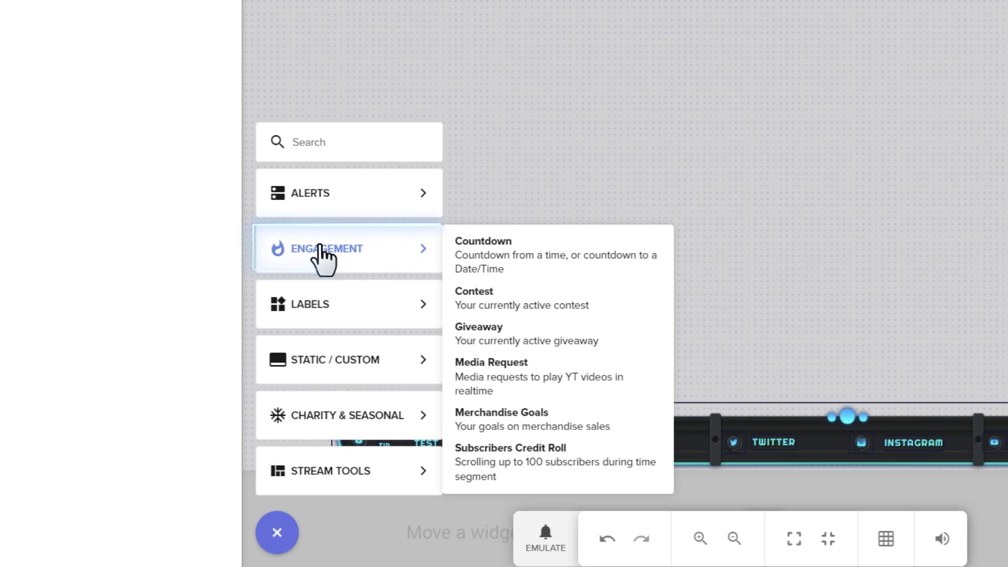
left_click(483, 247)
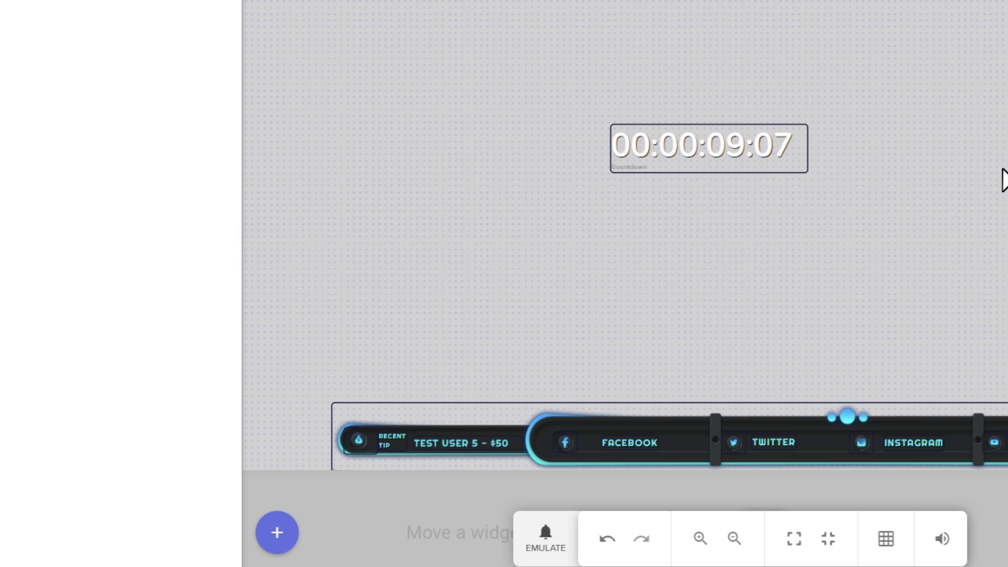
left_click(277, 532)
left_click(349, 306)
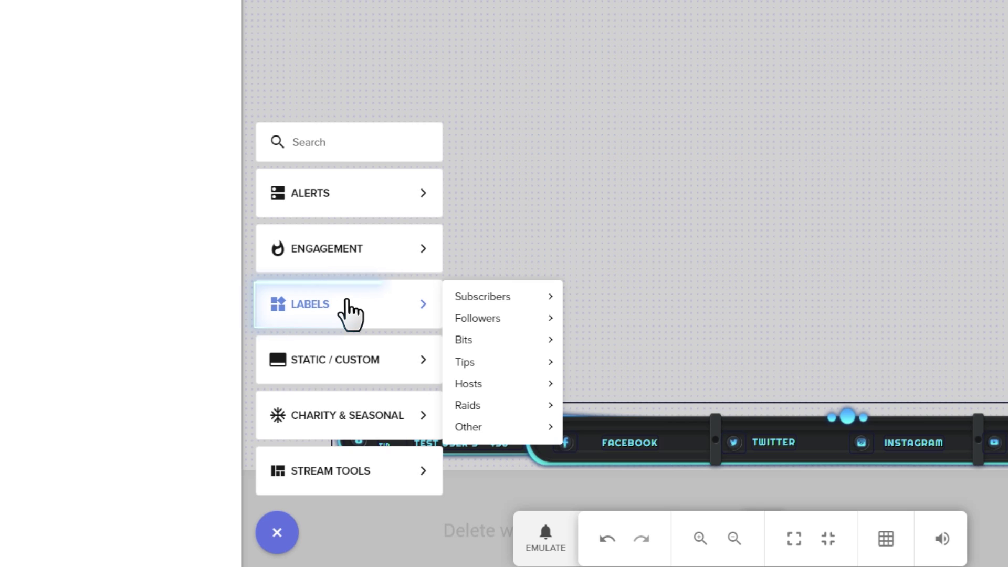
left_click(525, 298)
left_click_drag(408, 74, 367, 16)
left_click(277, 532)
left_click(349, 361)
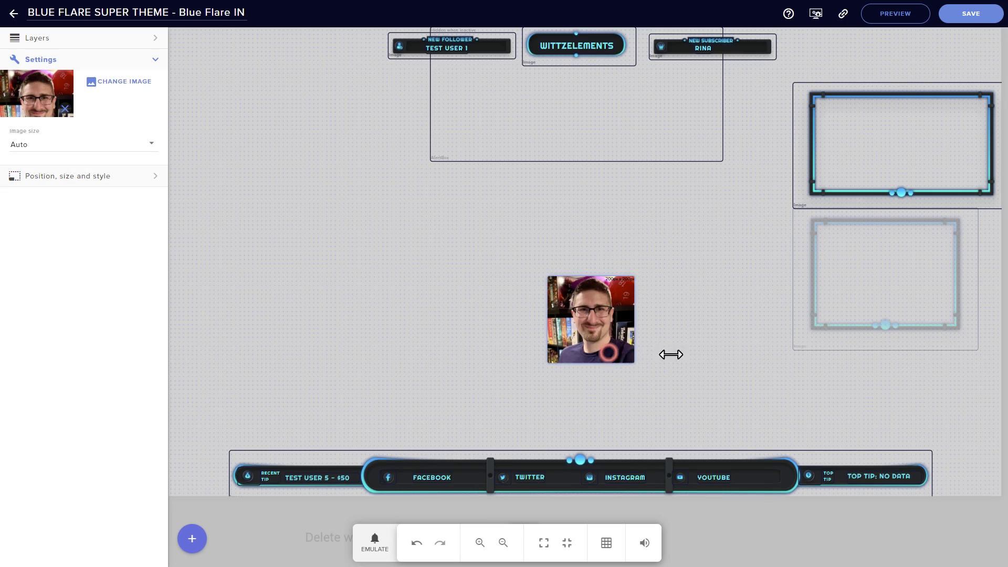
left_click_drag(607, 349, 762, 260)
left_click_drag(854, 225, 911, 177)
key("Delete")
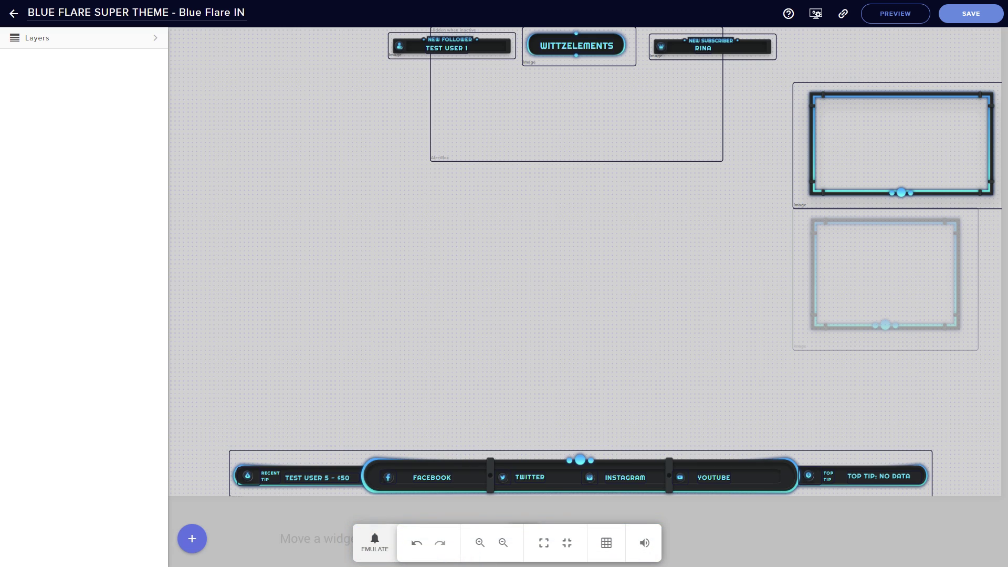
Emulate a $50 tip event so the donation alert plays.
left_click(374, 544)
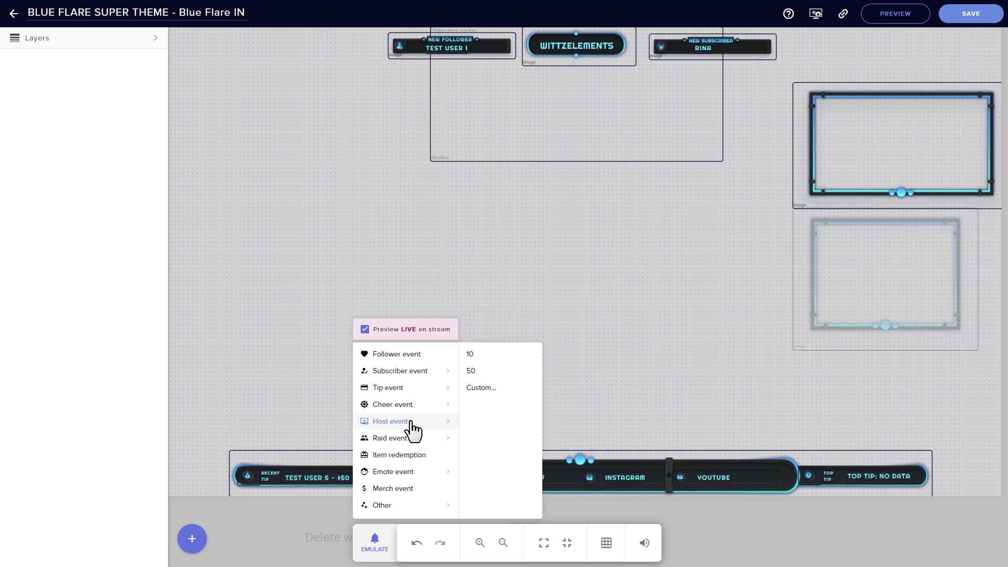
mouse_move(436, 393)
left_click(474, 371)
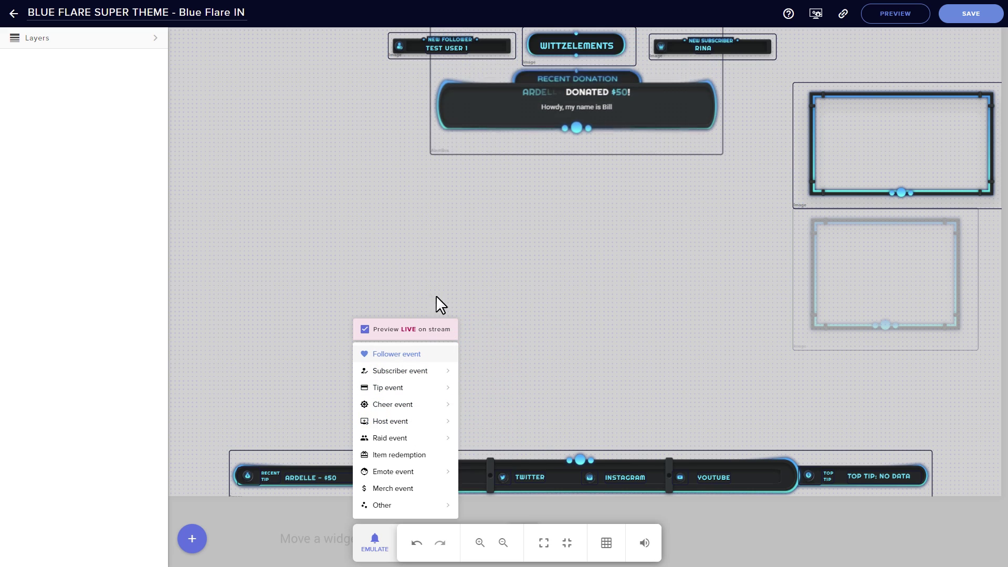
left_click(746, 110)
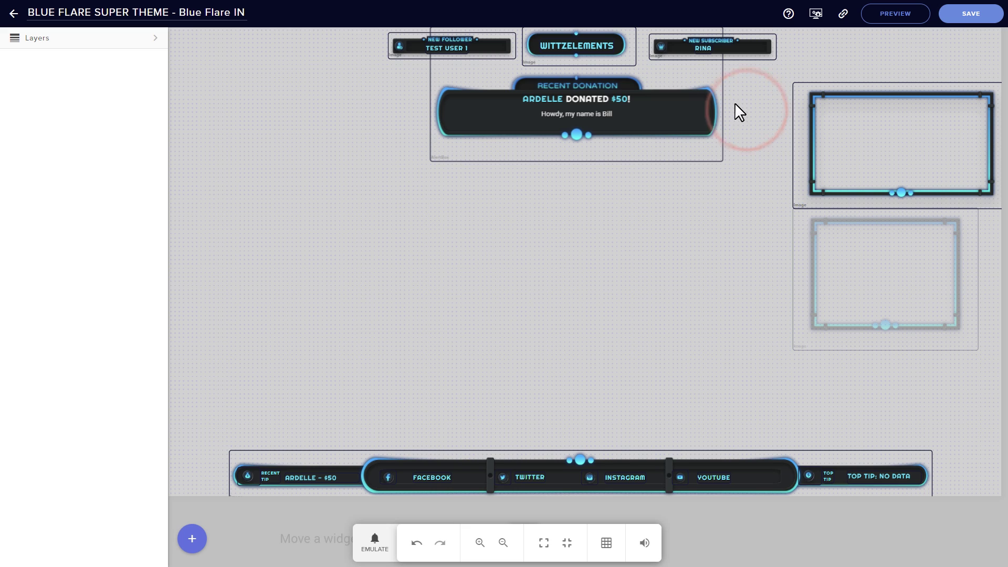
Undo the recent widget moves, redo them, then undo the pill, New Follower and frame moves.
left_click(416, 543)
left_click(415, 546)
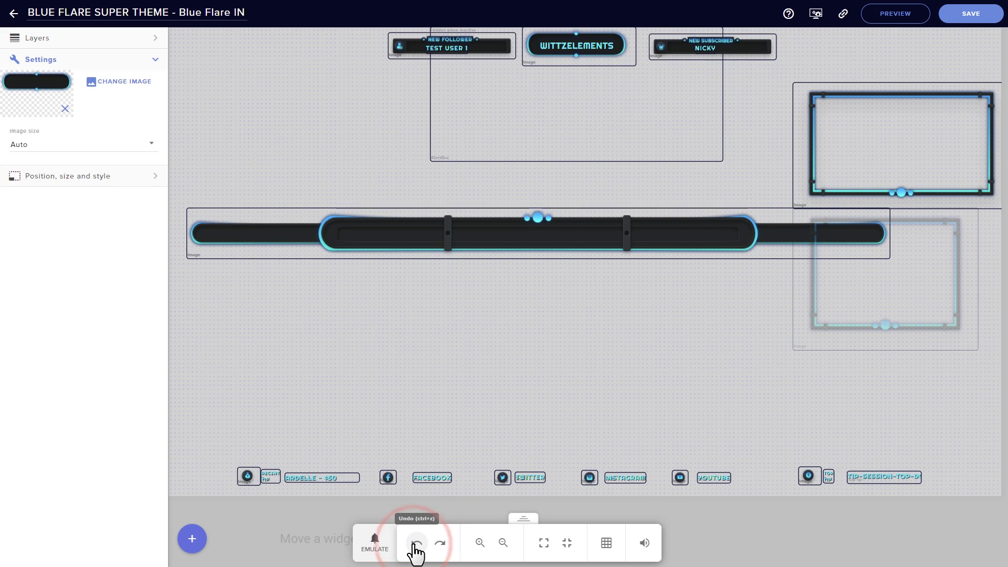
left_click(416, 545)
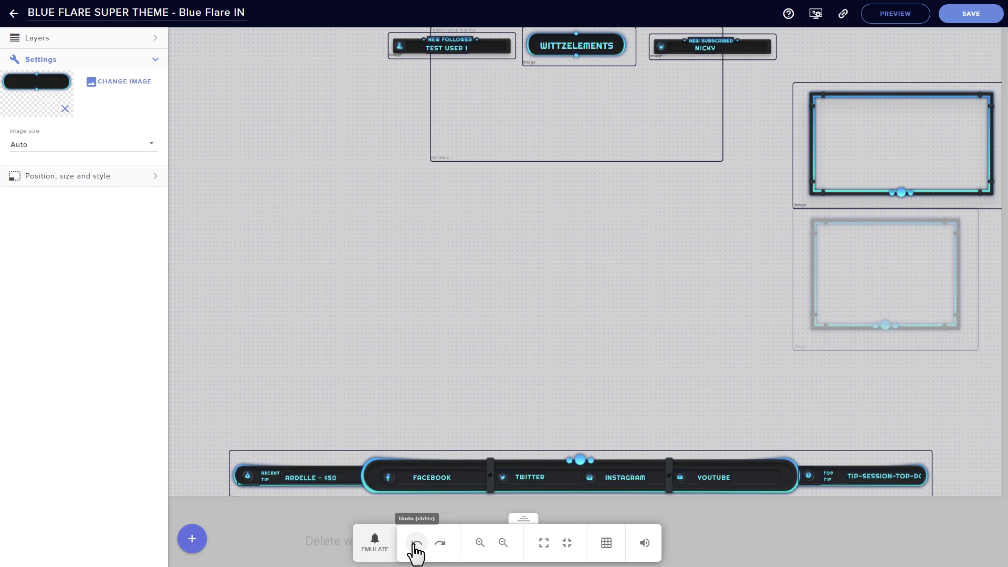
left_click(442, 543)
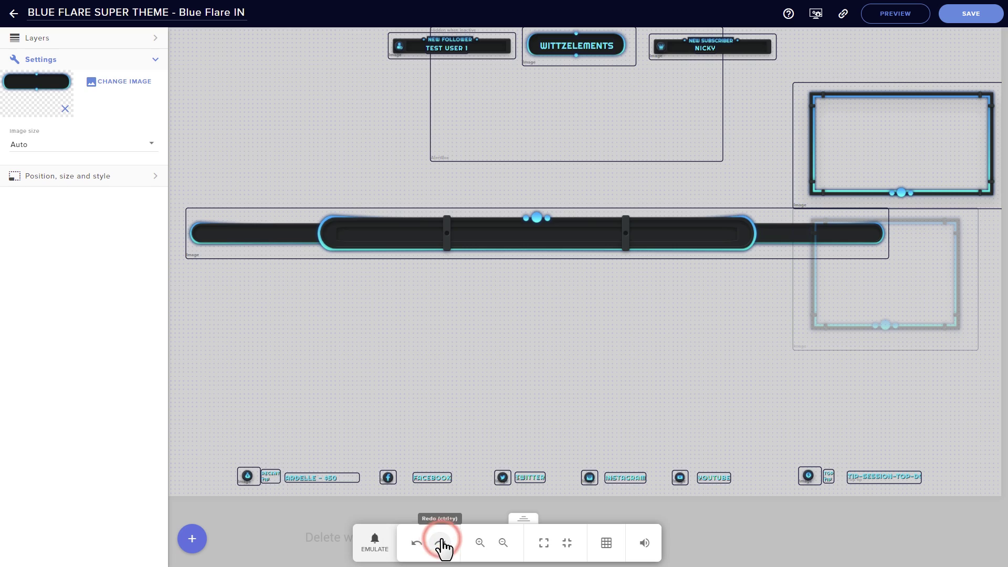
left_click(441, 543)
left_click(442, 544)
left_click(441, 544)
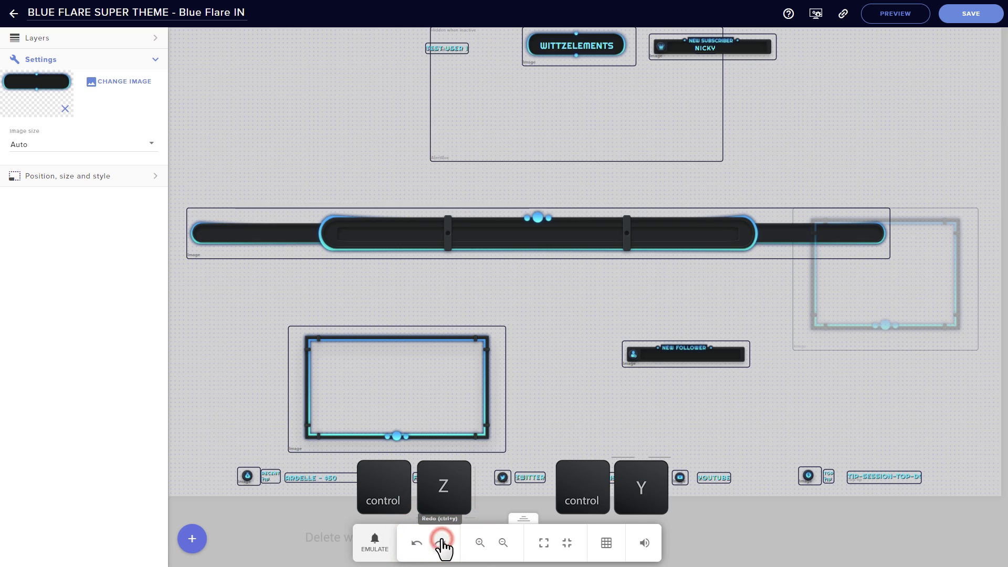
left_click(410, 547)
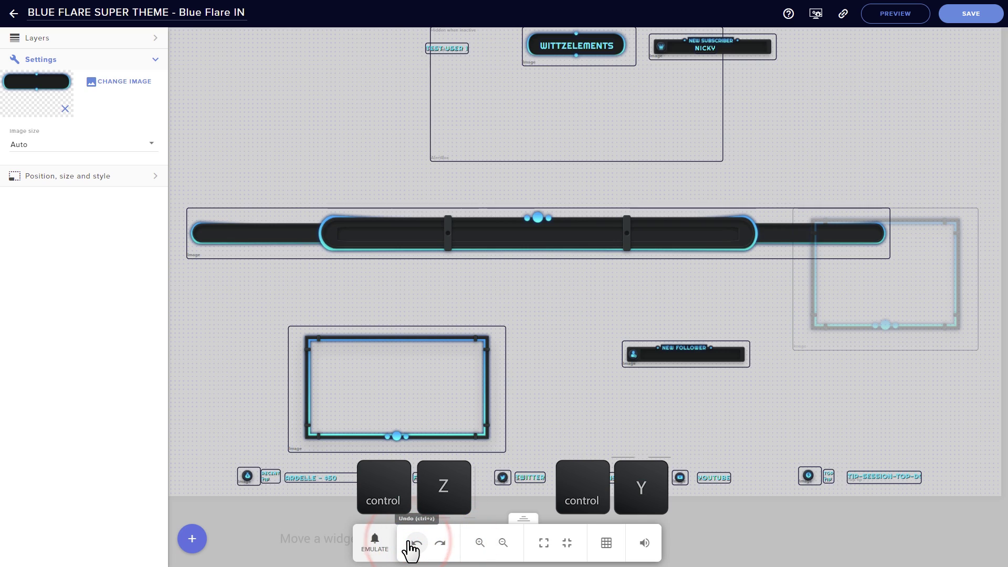
left_click(410, 547)
left_click(410, 549)
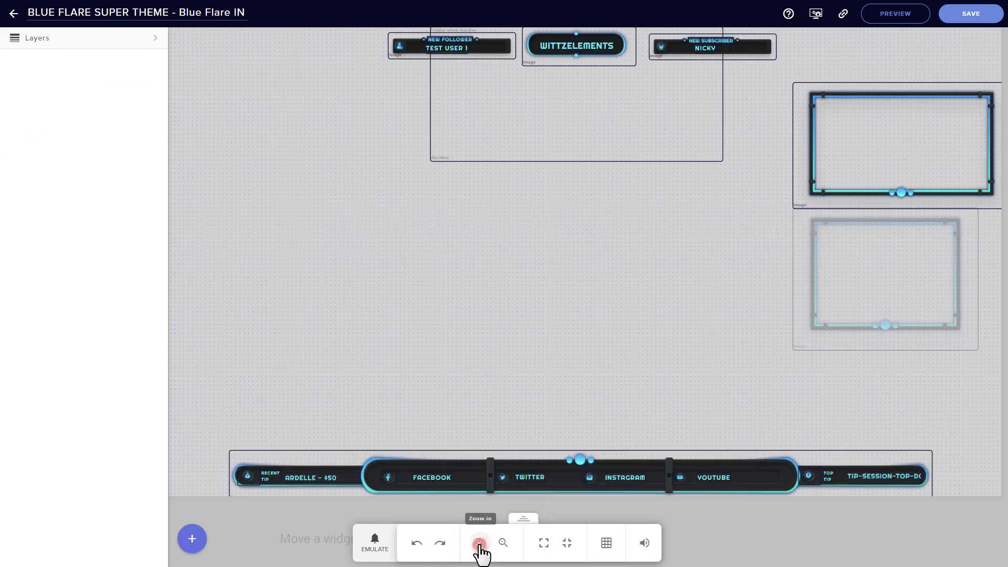
Zoom the canvas in and out, reset the zoom, and fit the overlay to the screen.
left_click(479, 543)
left_click(479, 543)
left_click(479, 544)
left_click(479, 543)
left_click(481, 543)
left_click(481, 543)
left_click(502, 544)
left_click(503, 544)
left_click(503, 544)
left_click(543, 544)
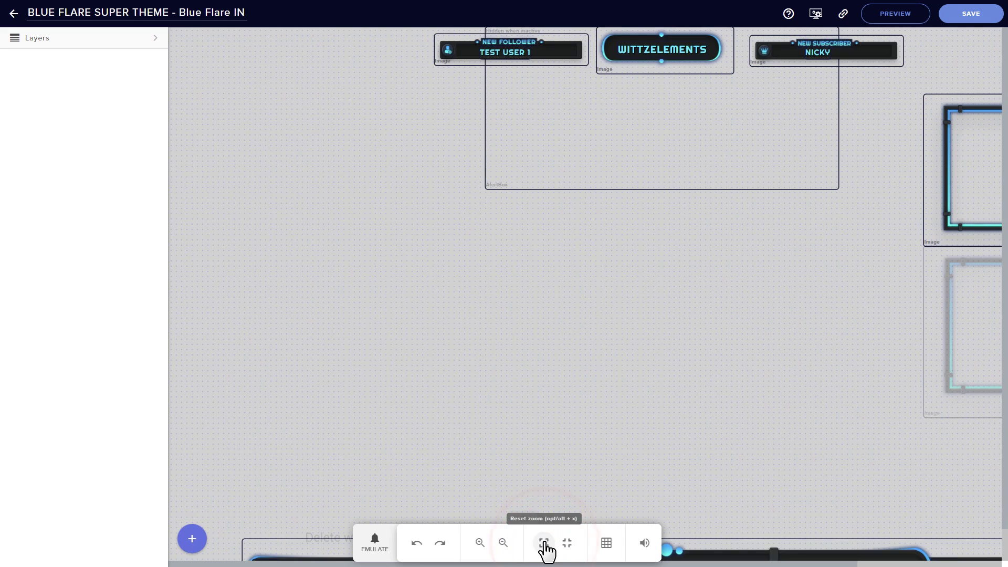
left_click(567, 544)
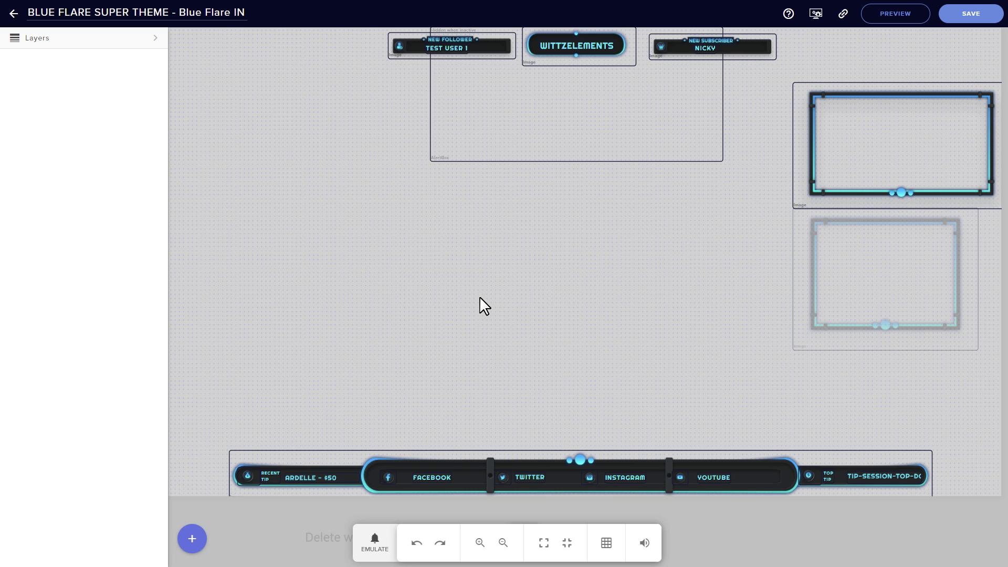
Turn off grid snapping, reposition the cam frame, pill and New Subscriber widgets, and test editor muting.
left_click(607, 541)
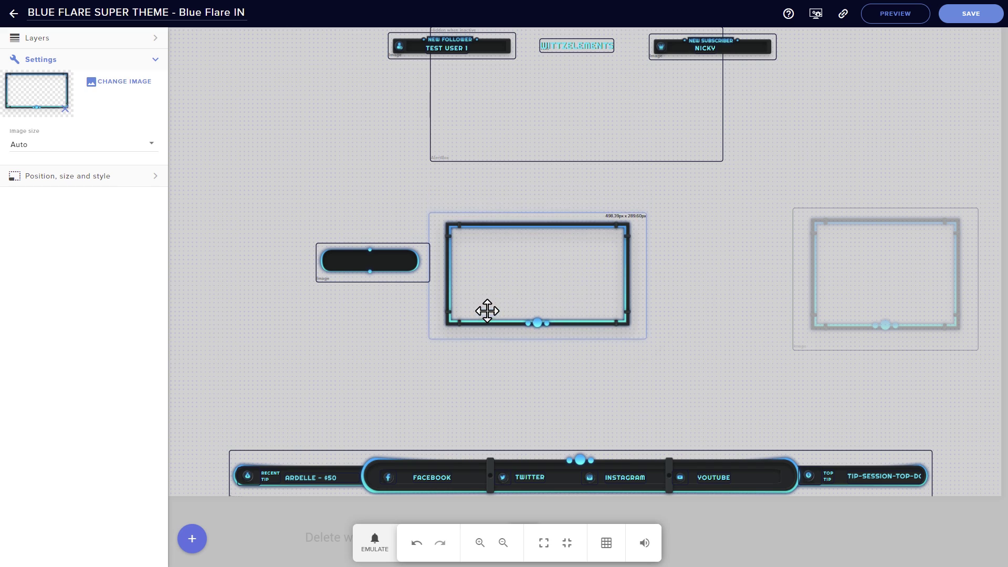
left_click_drag(486, 310, 488, 284)
left_click(609, 545)
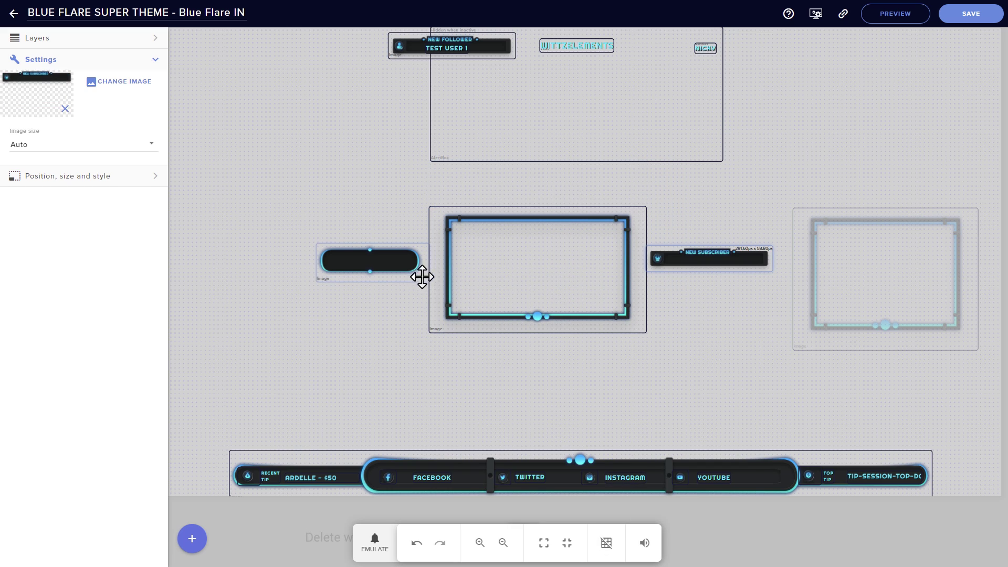
left_click_drag(388, 263, 485, 256)
left_click_drag(690, 262, 422, 279)
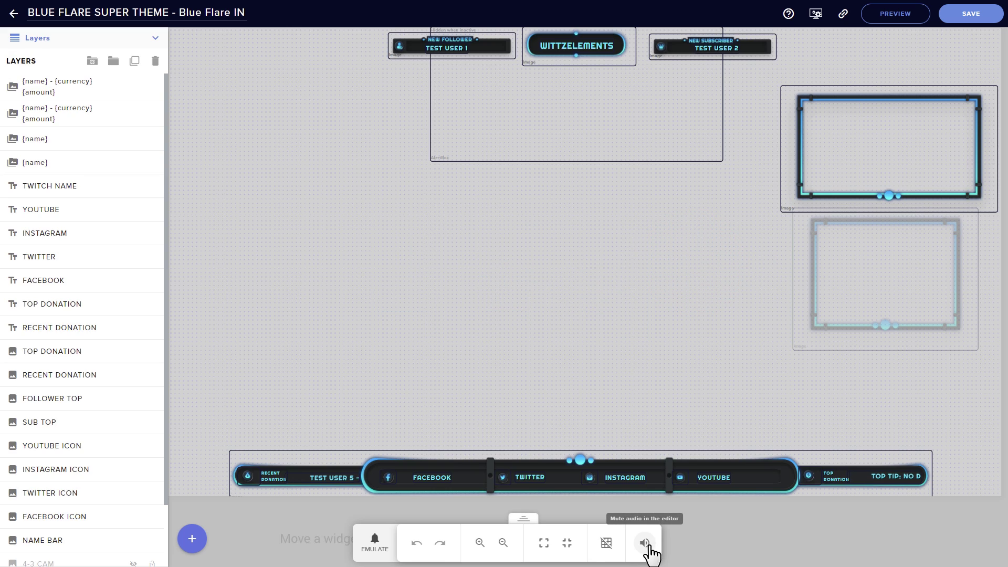
left_click(647, 543)
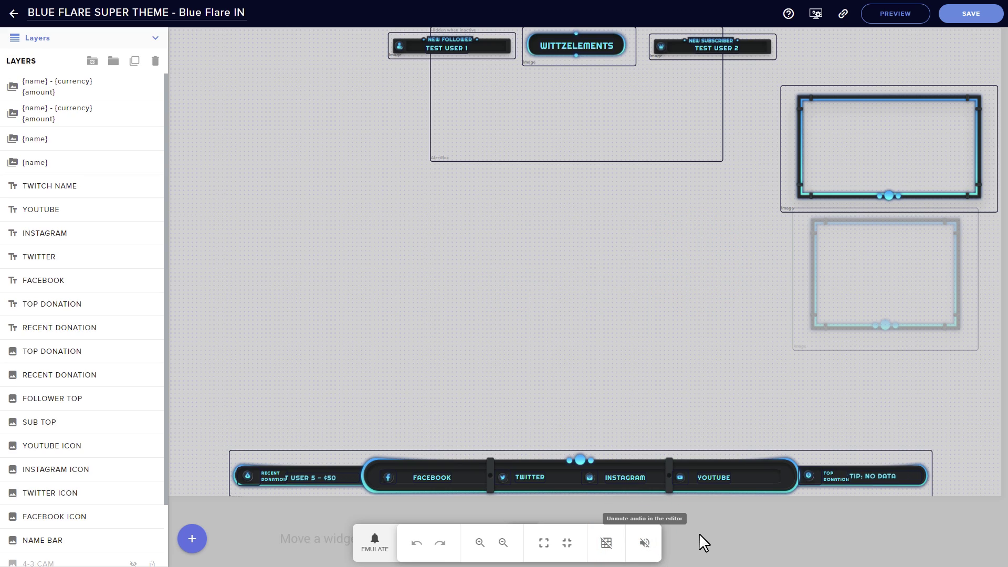
left_click(645, 549)
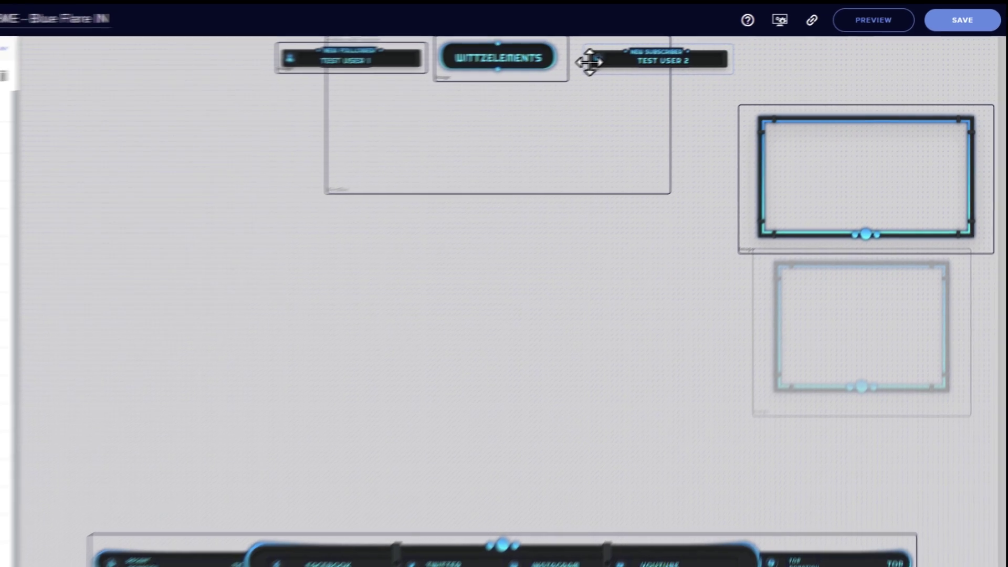
left_click(600, 315)
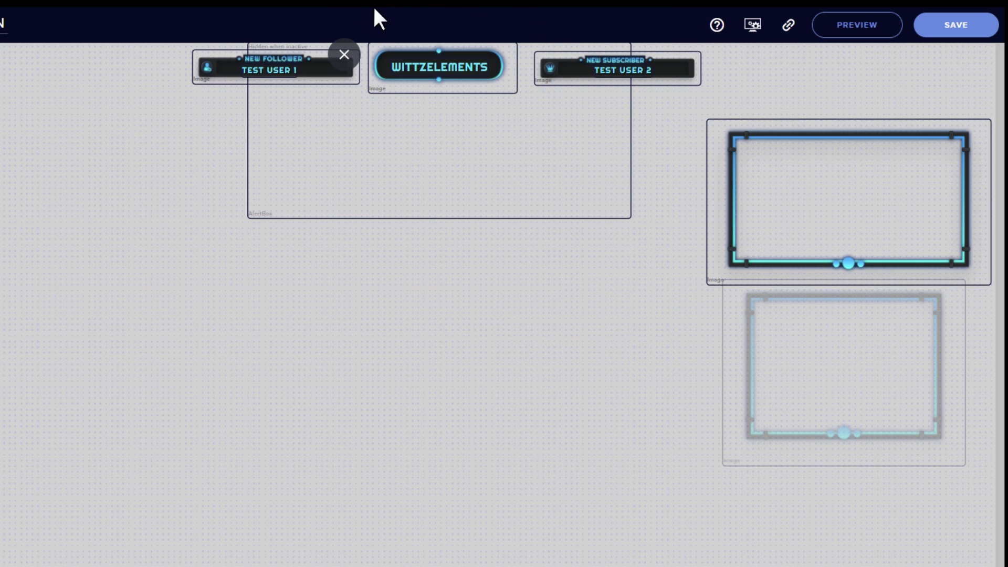
left_click(717, 25)
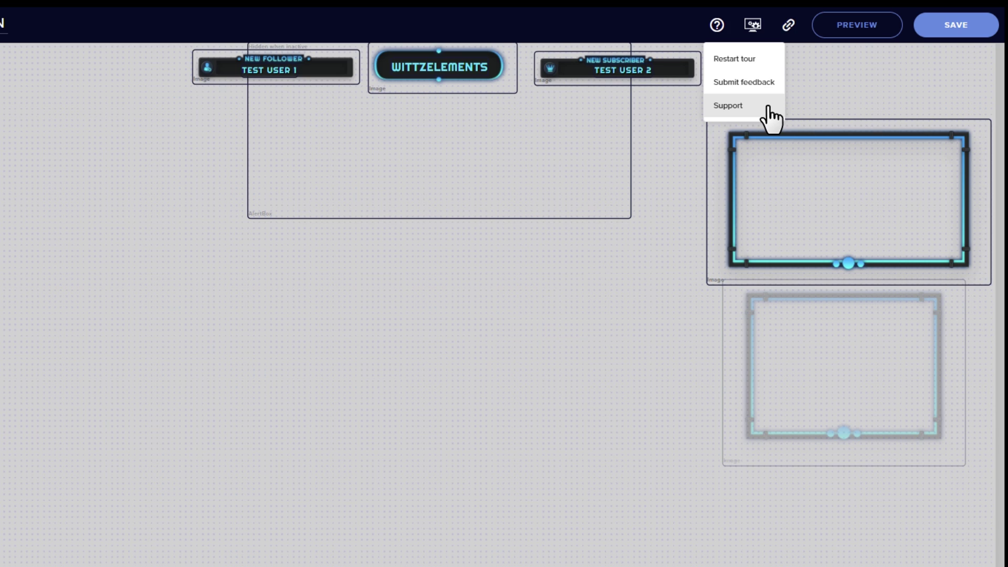
left_click(717, 24)
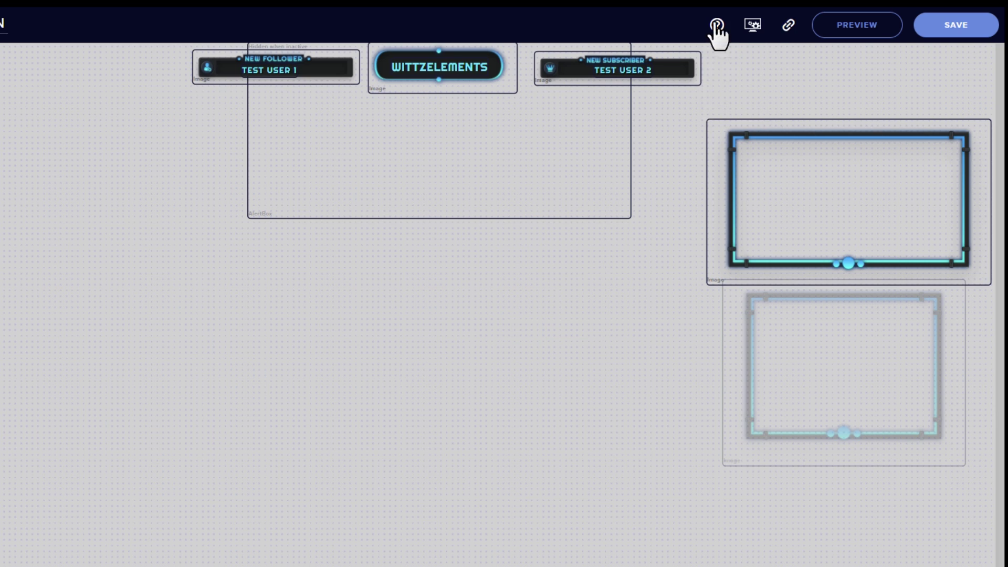
Open the data visualization settings and browse the goals page and stored event labels.
left_click(753, 25)
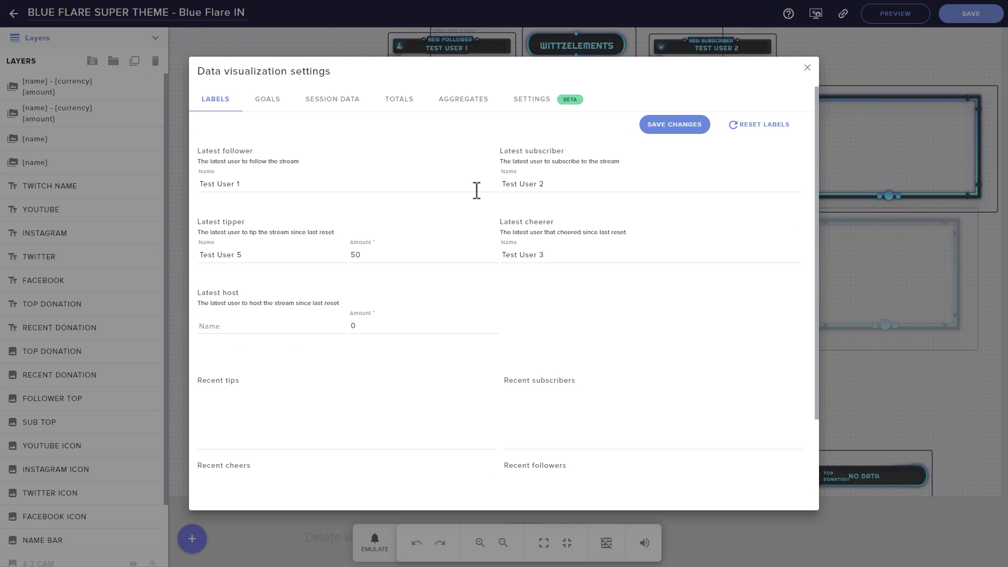
left_click(268, 99)
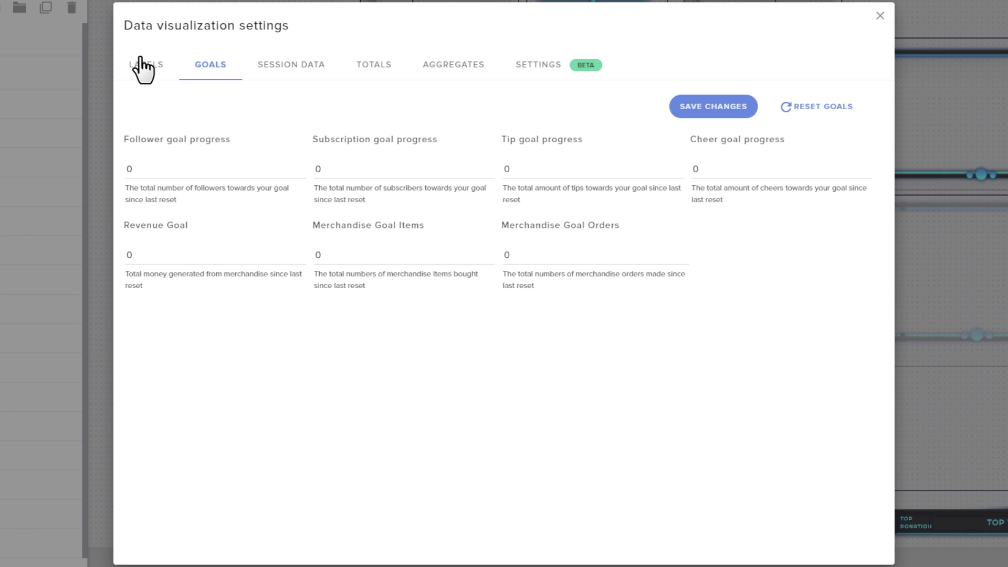
left_click(141, 62)
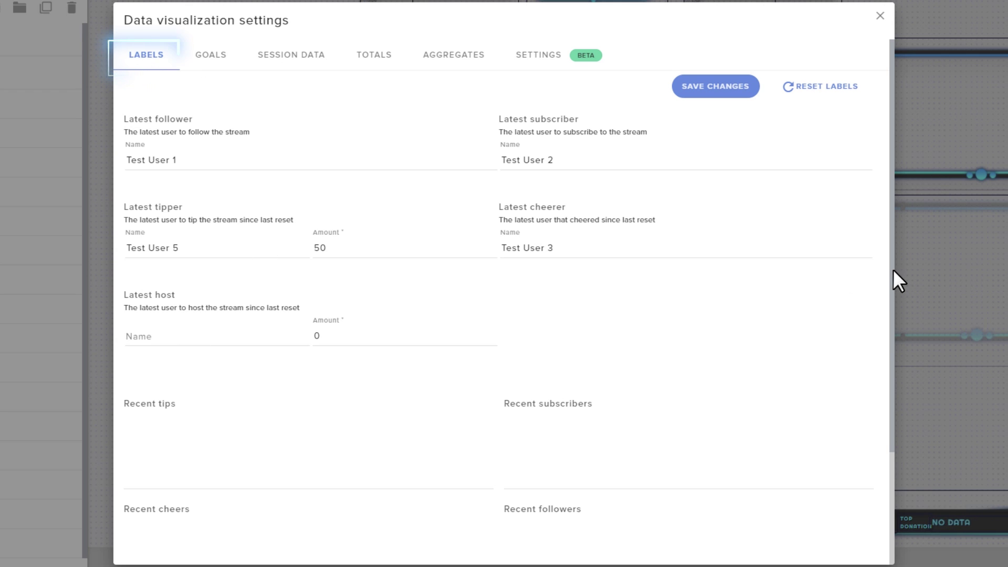
left_click_drag(891, 269, 901, 364)
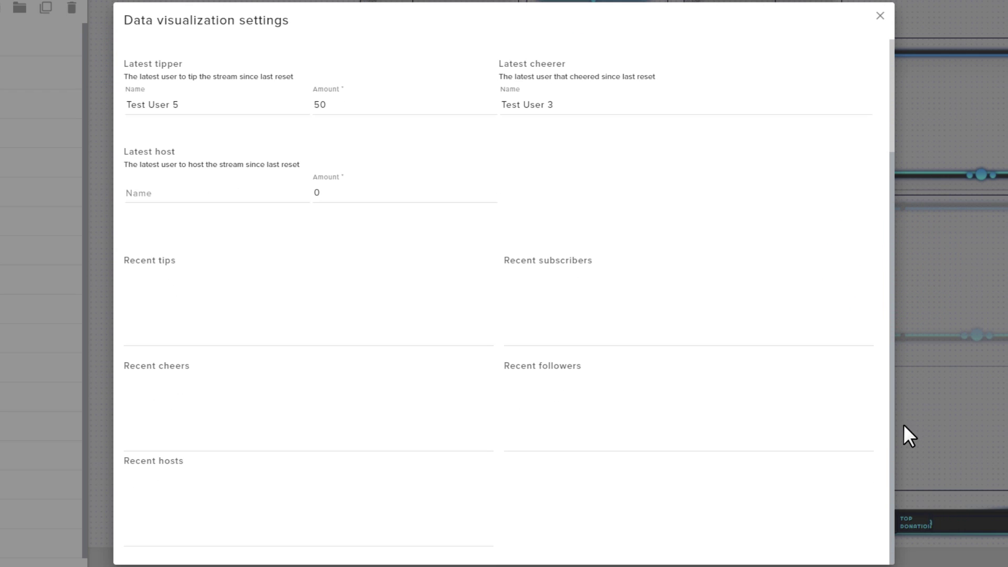
scroll(904, 327, "up", 3)
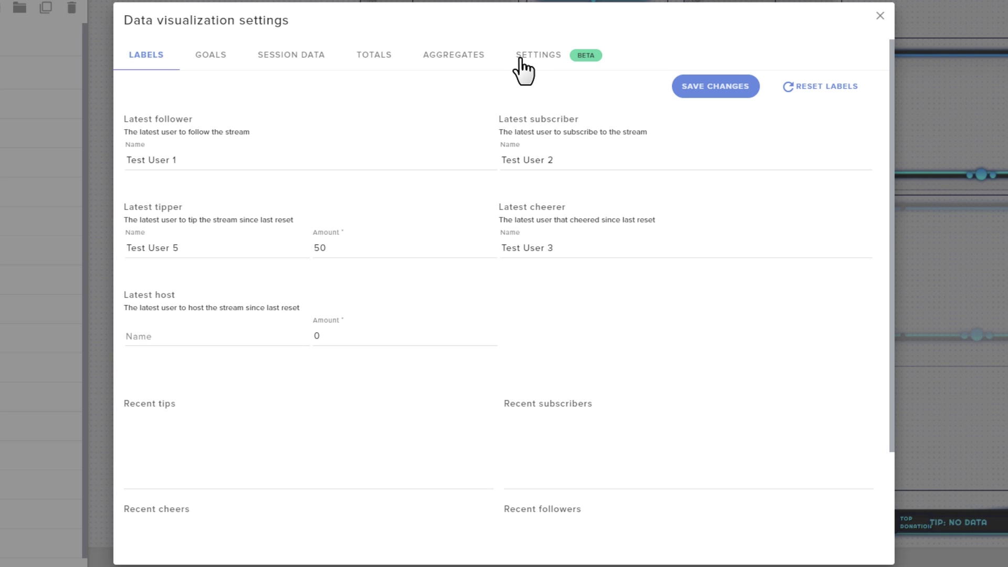
Toggle the automatic session reset off and back on, then view the goal progress fields.
left_click(545, 56)
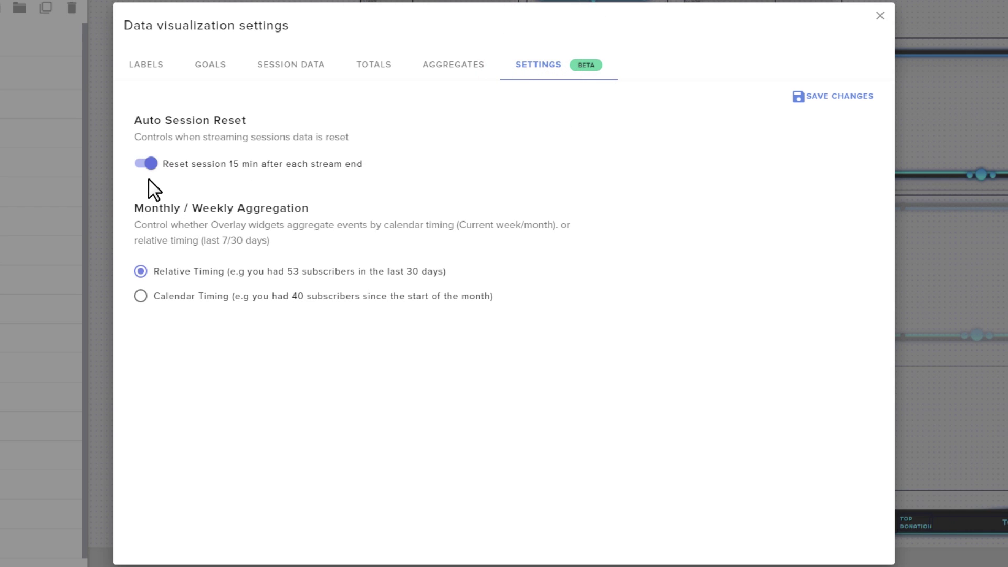
left_click(145, 163)
left_click(141, 163)
left_click(211, 65)
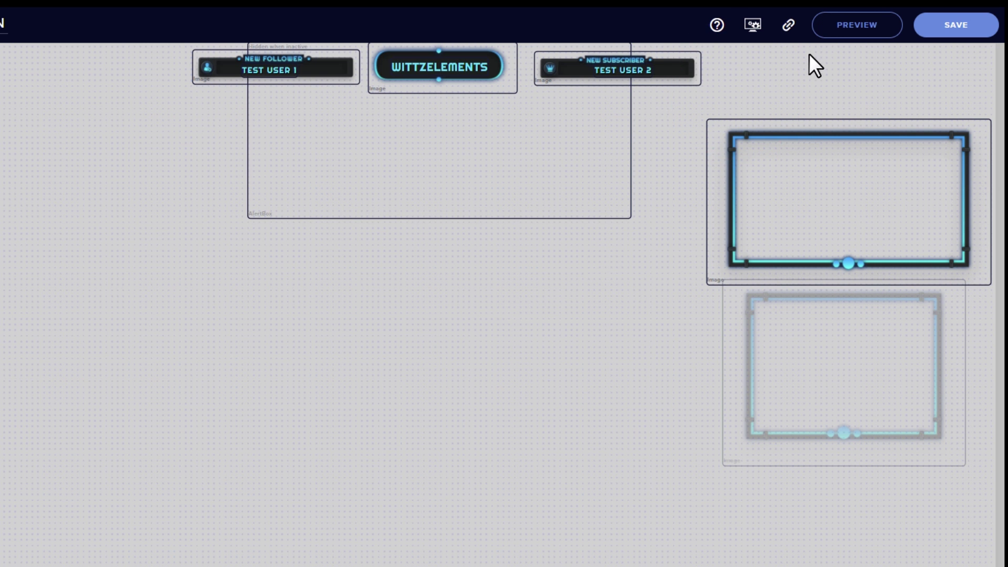
Preview the Blue Flare IN overlay full screen, then save it.
left_click(857, 26)
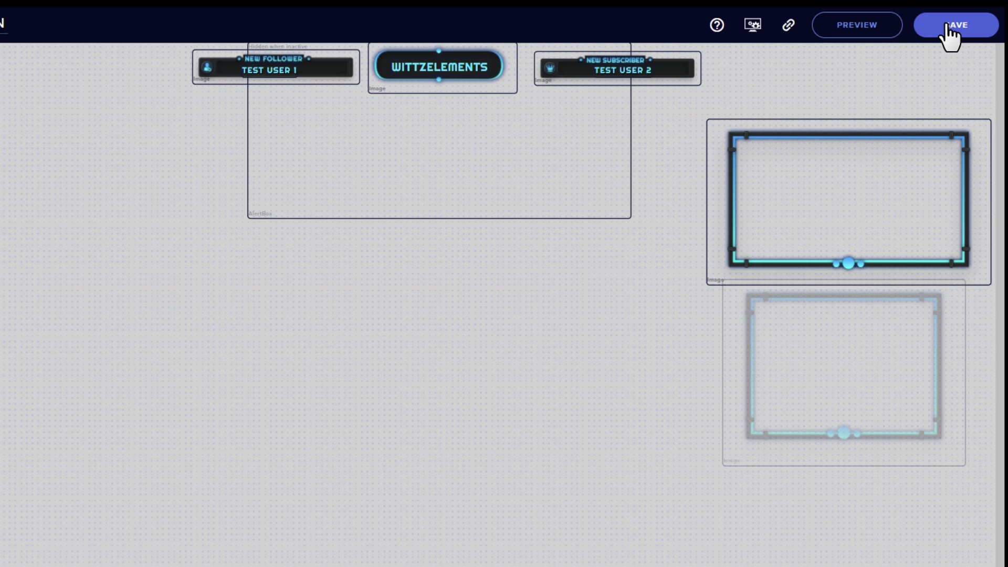
left_click(951, 31)
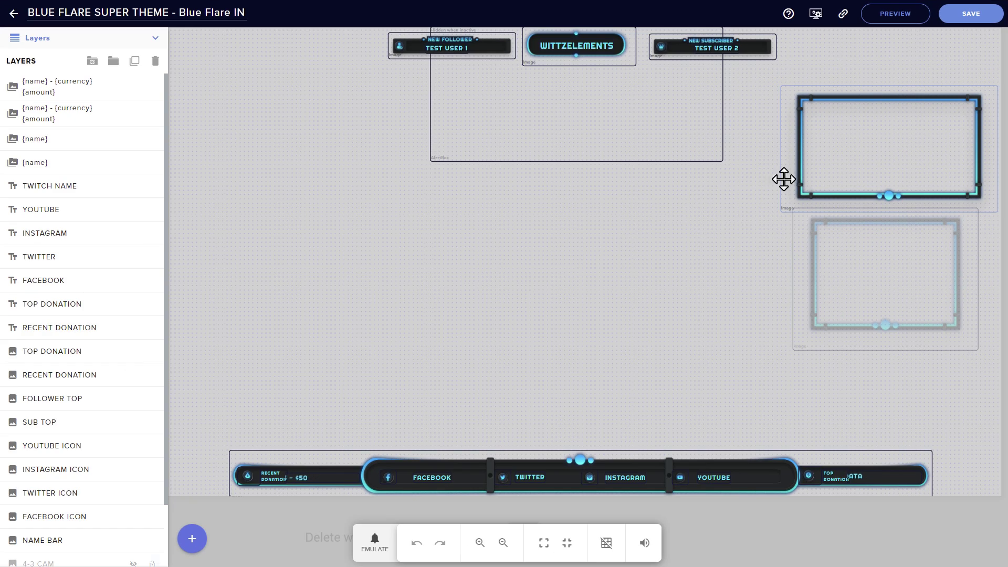
Move the top-right frame image to the lower left and raise the 16-9CAM layer in the stack.
left_click_drag(799, 184, 189, 415)
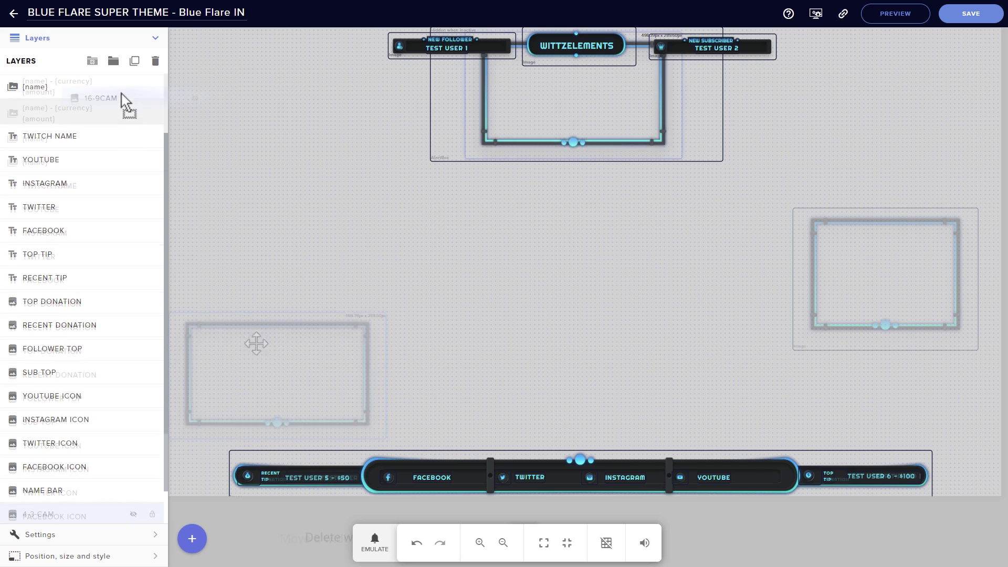
mouse_move(122, 93)
left_mouse_down()
mouse_move(116, 79)
mouse_move(90, 112)
mouse_move(86, 79)
left_mouse_up()
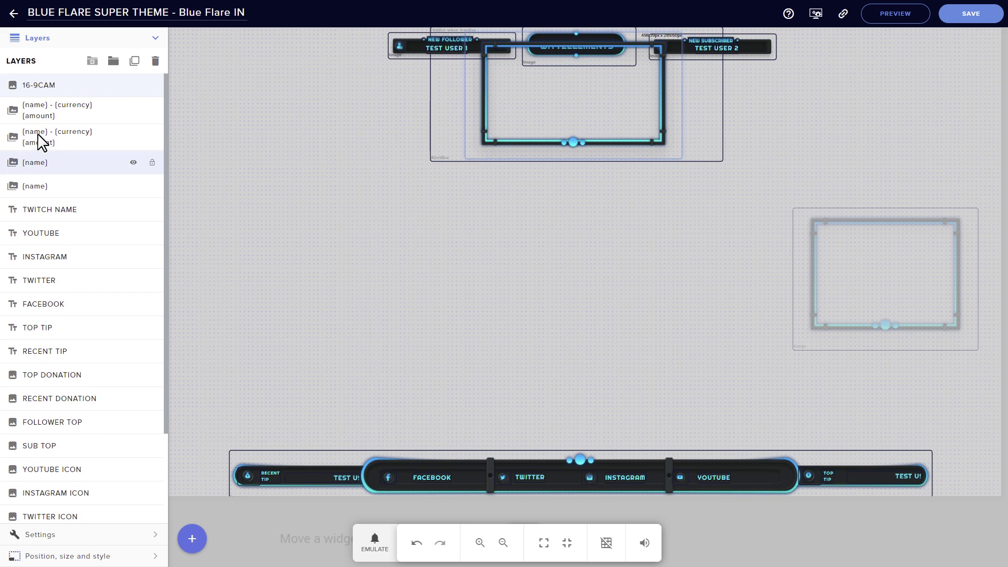
scroll(140, 472, "down", 3)
Toggle visibility of 16-9CAM, AlertBox 1 and BOTTOM PART, ending with 4-3 CAM hidden.
left_click(134, 468)
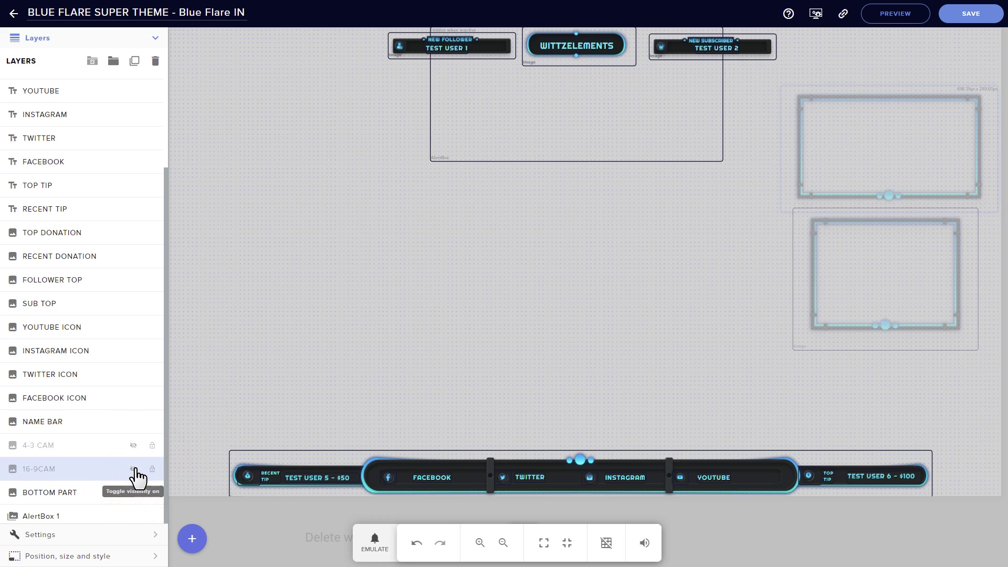
left_click(135, 469)
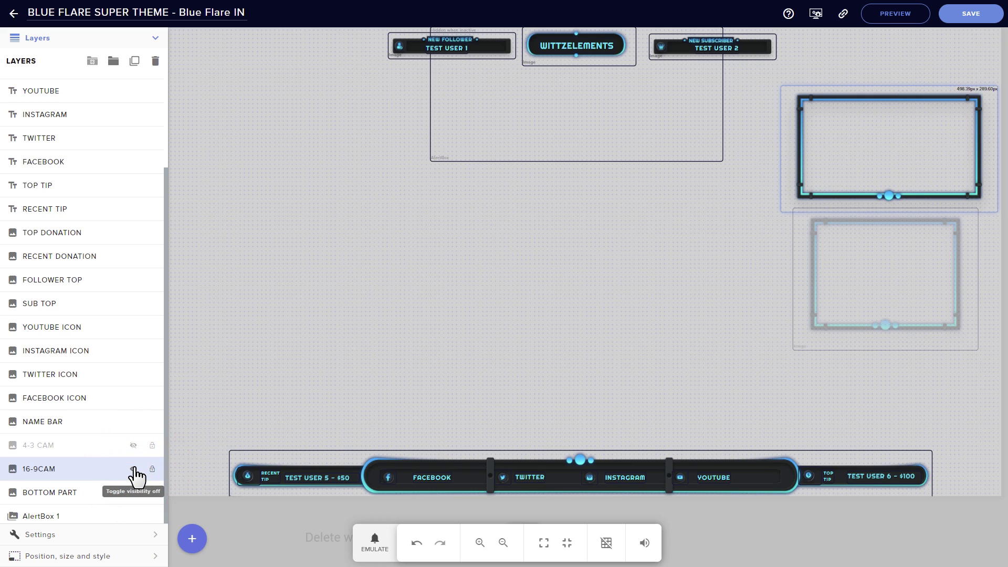
left_click(134, 516)
left_click(134, 516)
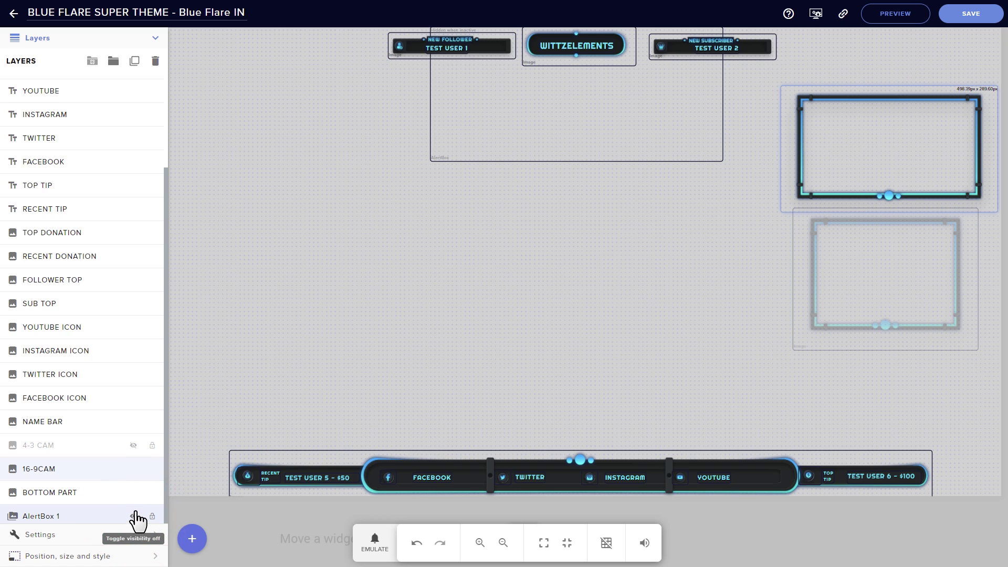
left_click(134, 492)
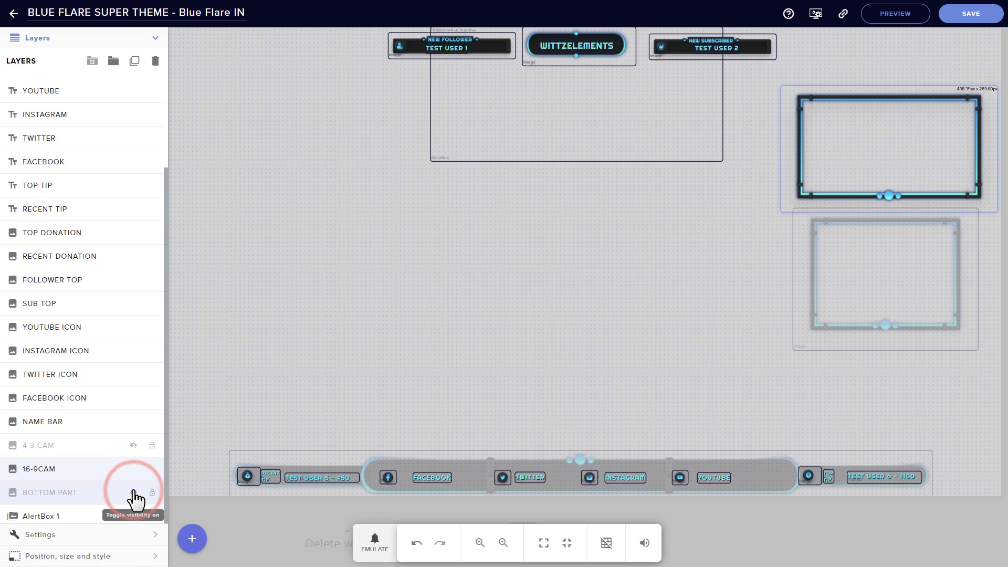
left_click(134, 493)
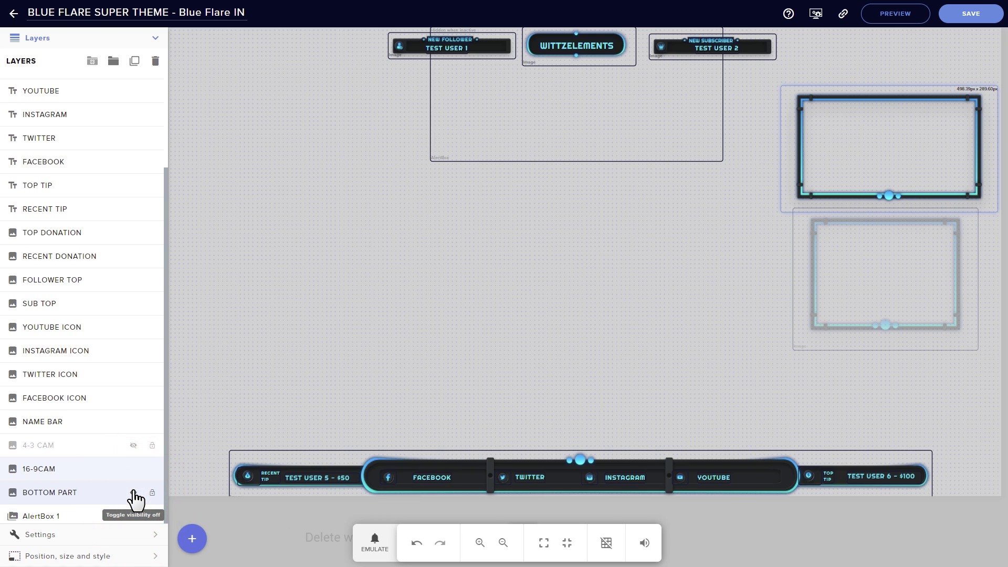
left_click(133, 493)
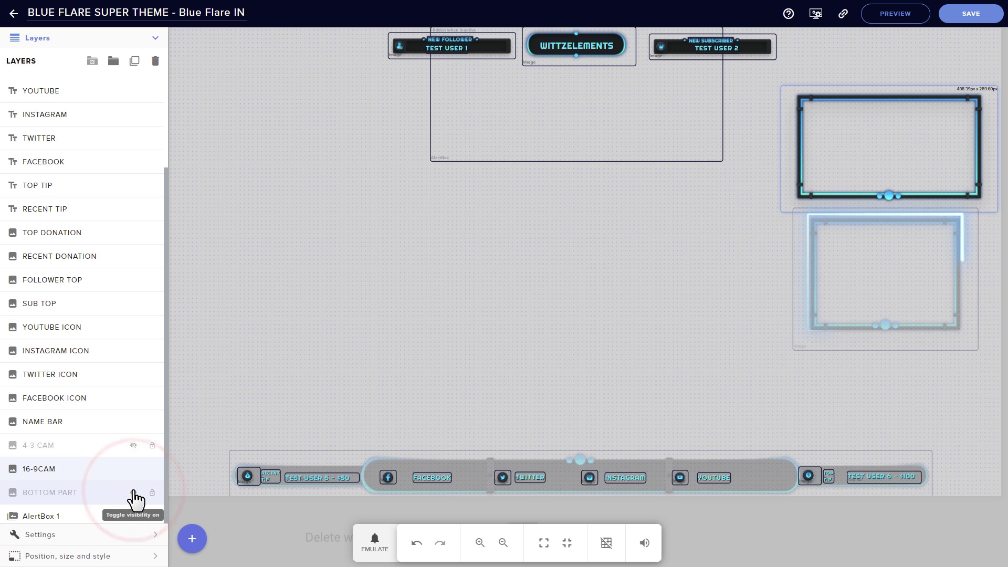
left_click(135, 490)
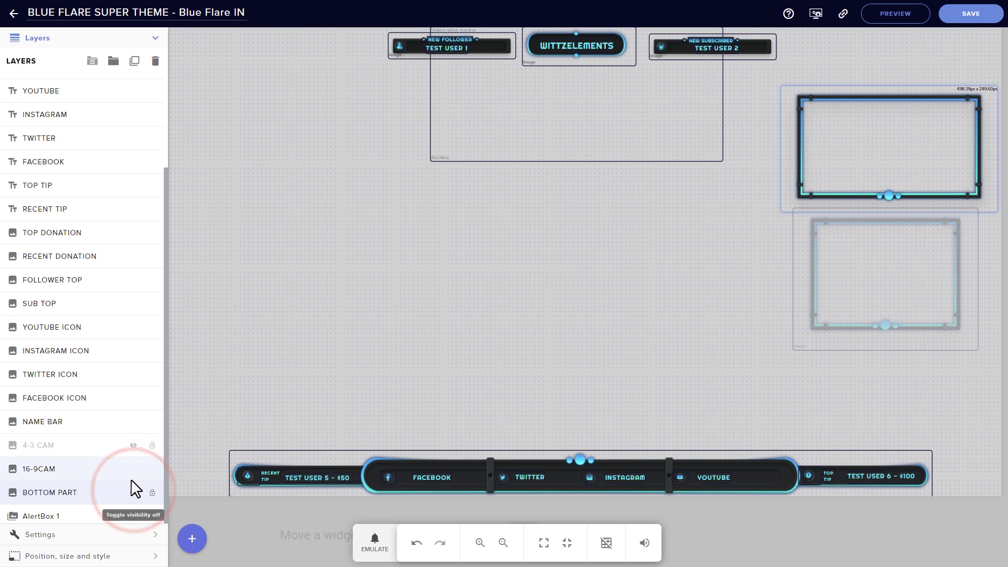
left_click(131, 445)
left_click(132, 446)
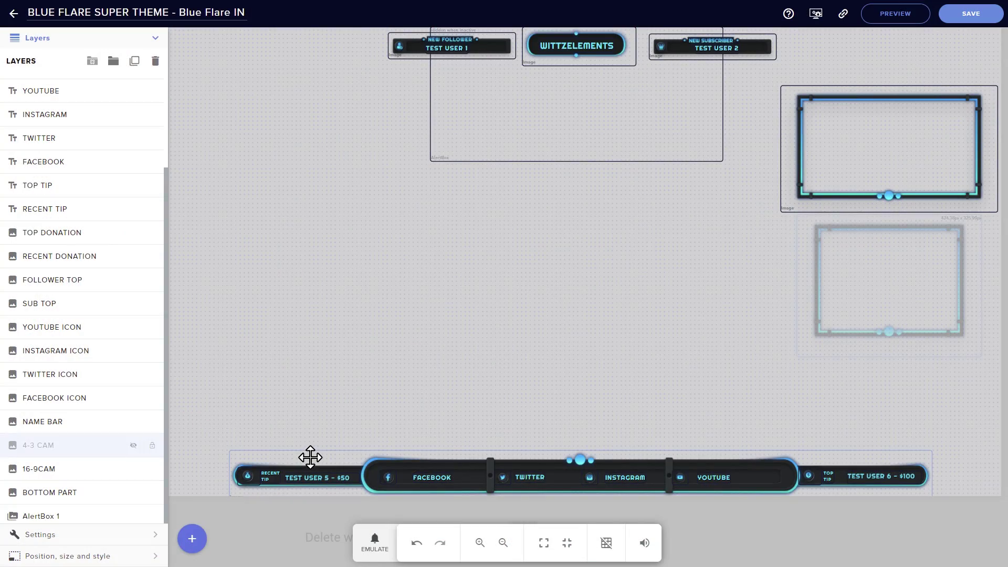
Lock the BOTTOM PART layer and confirm the bottom bar no longer drags on the canvas.
left_click(310, 457)
left_click(152, 494)
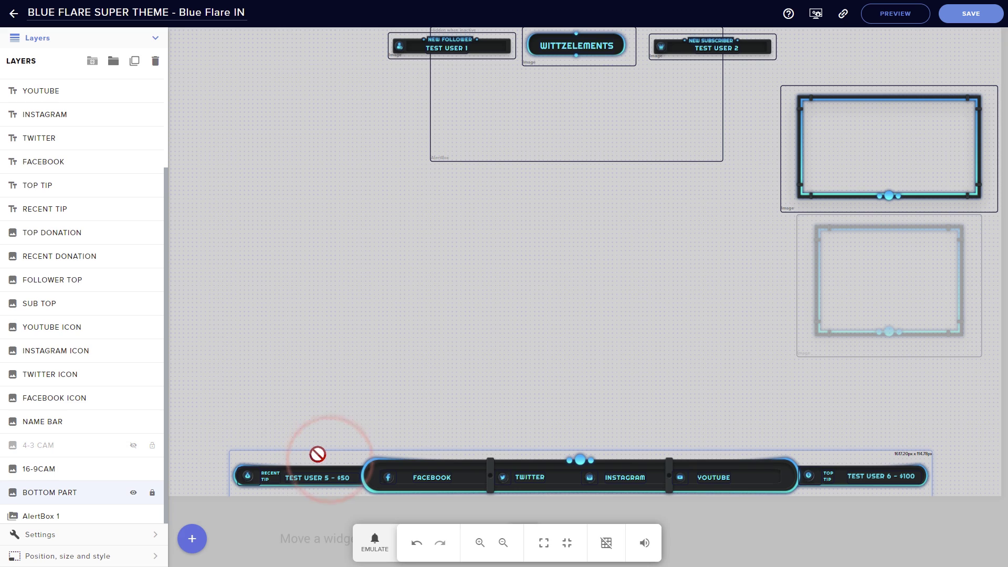
left_click(467, 458)
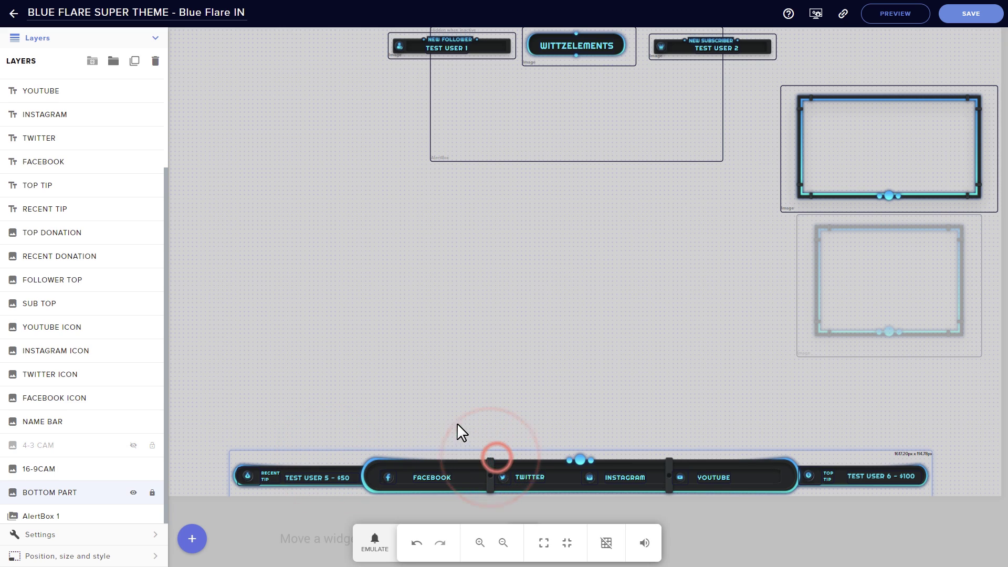
left_click_drag(804, 461, 863, 453)
Select the bottom bar's icon and text layers up to YOUTUBE and group them.
key("Escape")
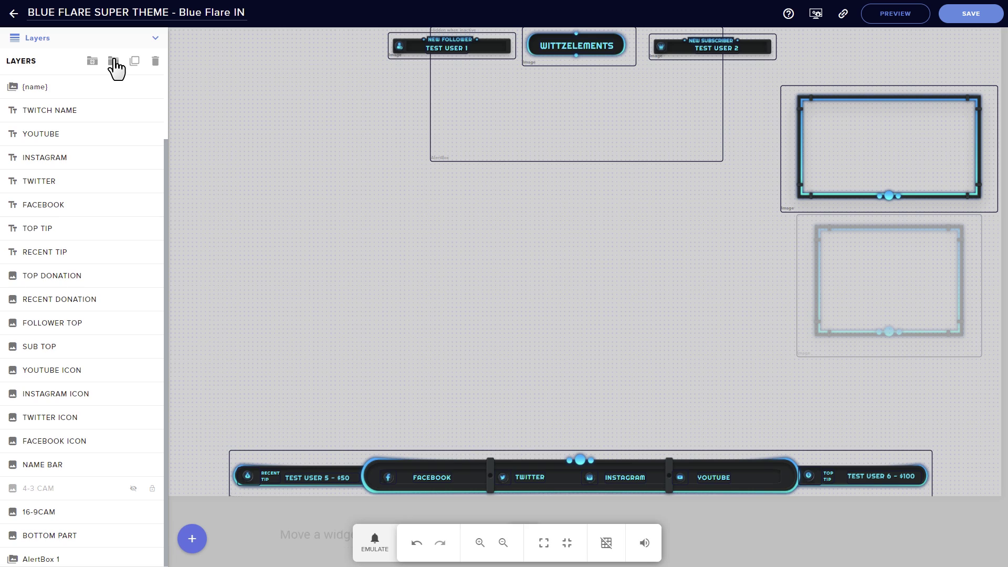
left_click(114, 67)
left_click(49, 354, "ctrl")
left_click(49, 332, "ctrl")
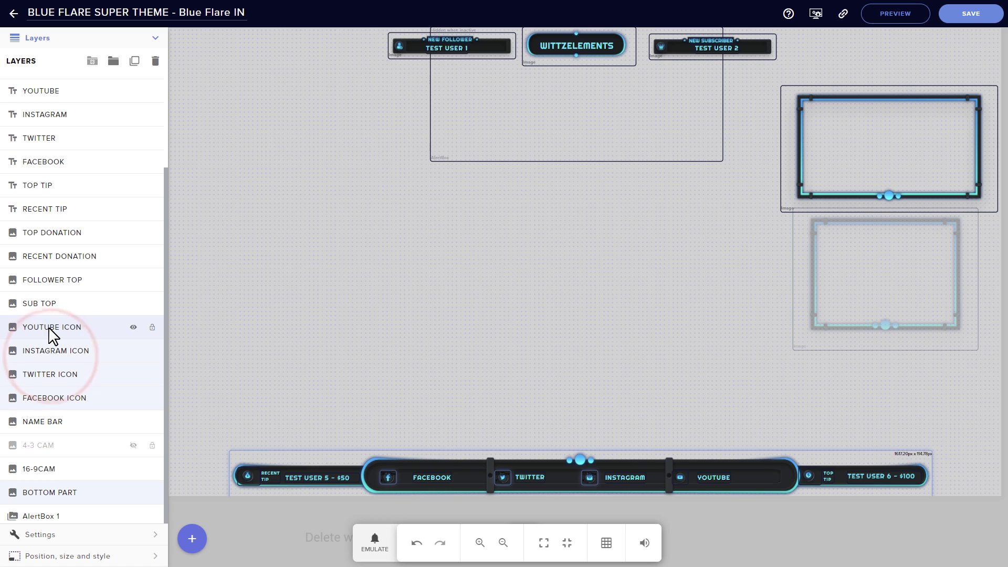
scroll(61, 341, "up", 1)
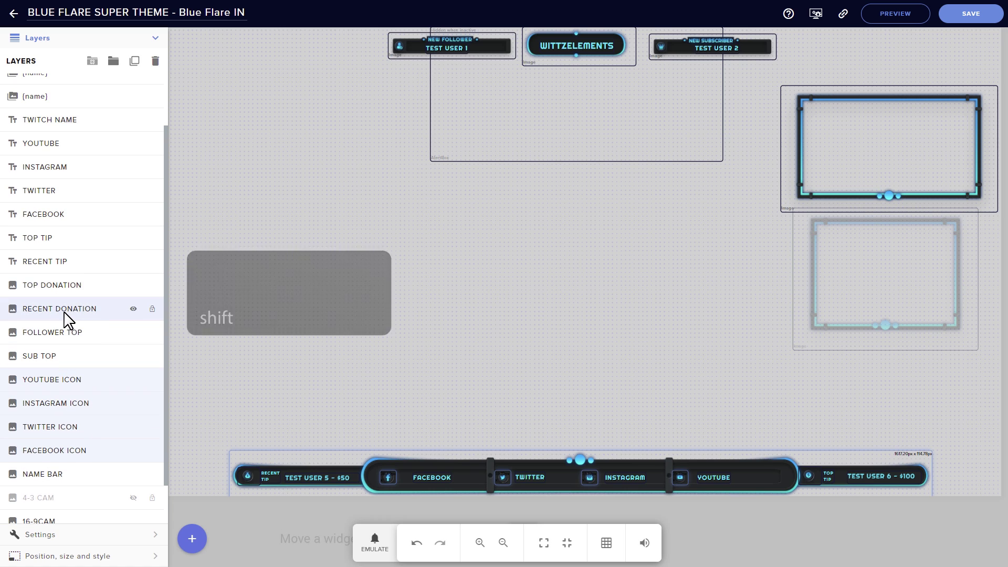
left_click(68, 320, "shift")
scroll(110, 96, "up", 1)
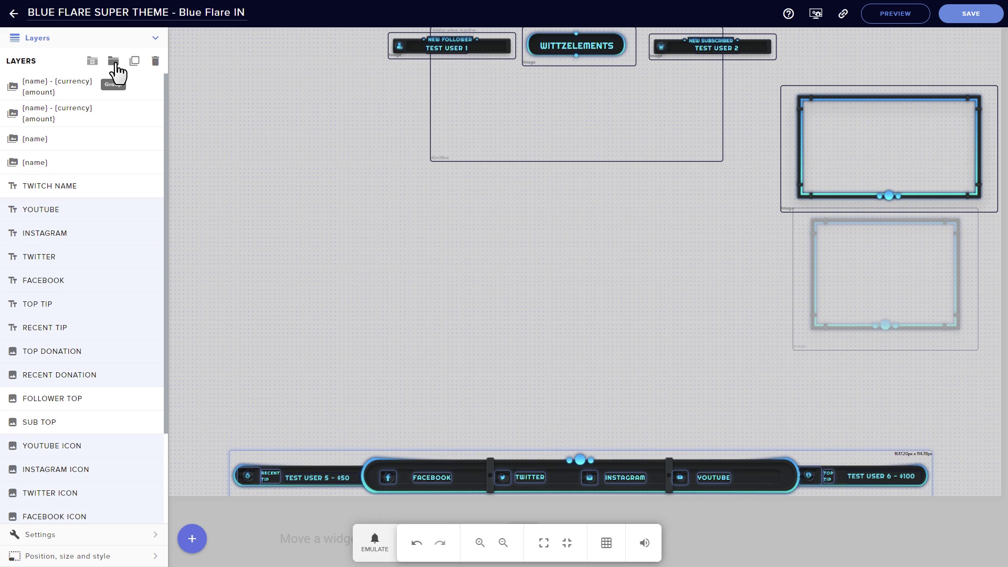
left_click(114, 62)
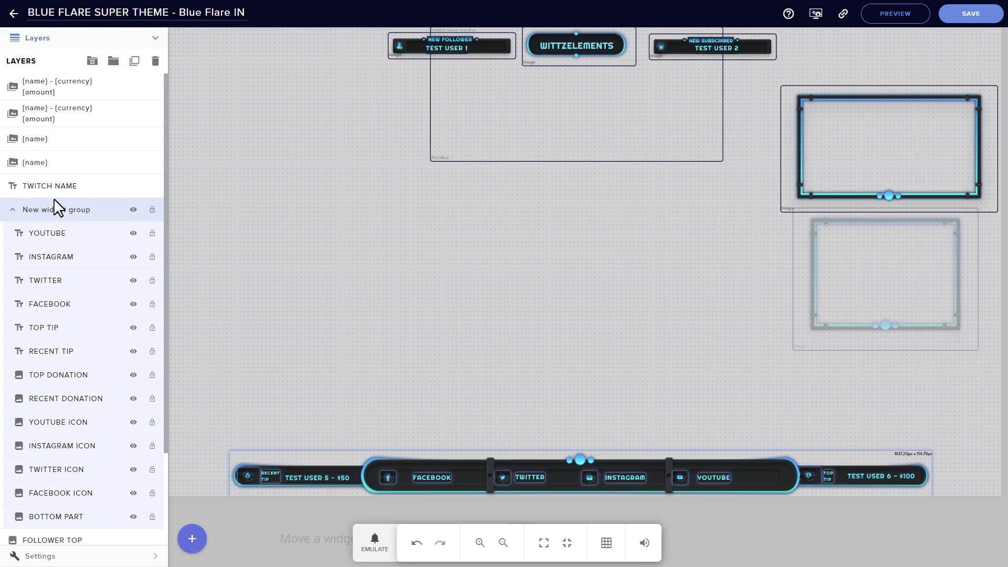
left_click(12, 209)
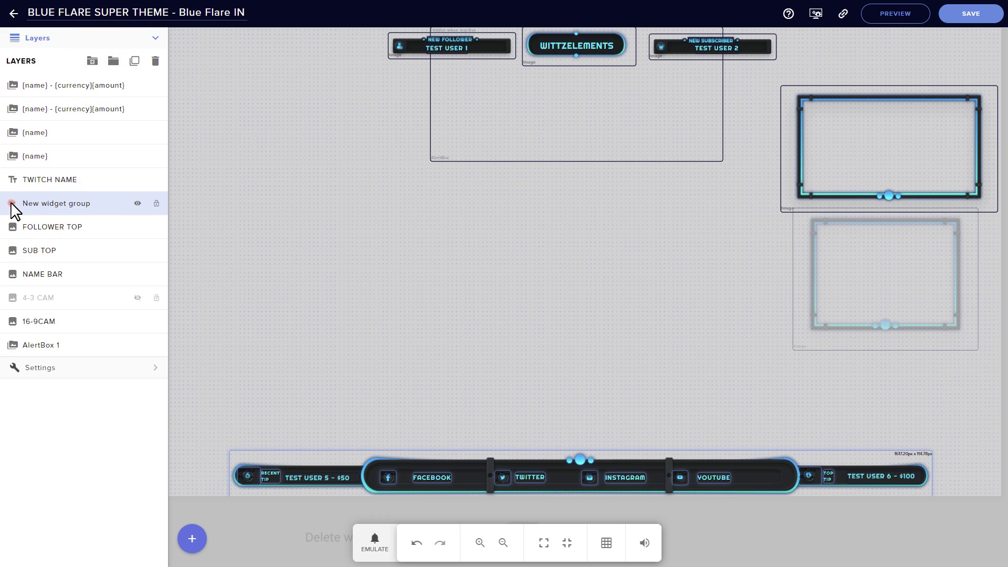
Undo the grouping and move both cam frames and the New Follower widget left.
left_click(11, 207)
left_click(12, 209)
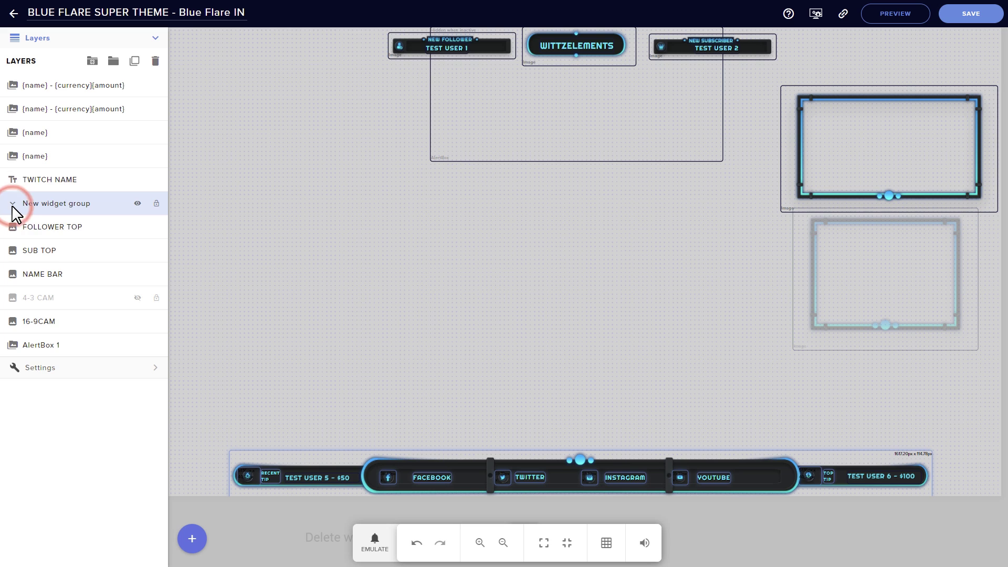
key("ctrl+z")
left_click(797, 180)
left_click_drag(798, 180, 745, 162)
left_click(814, 255)
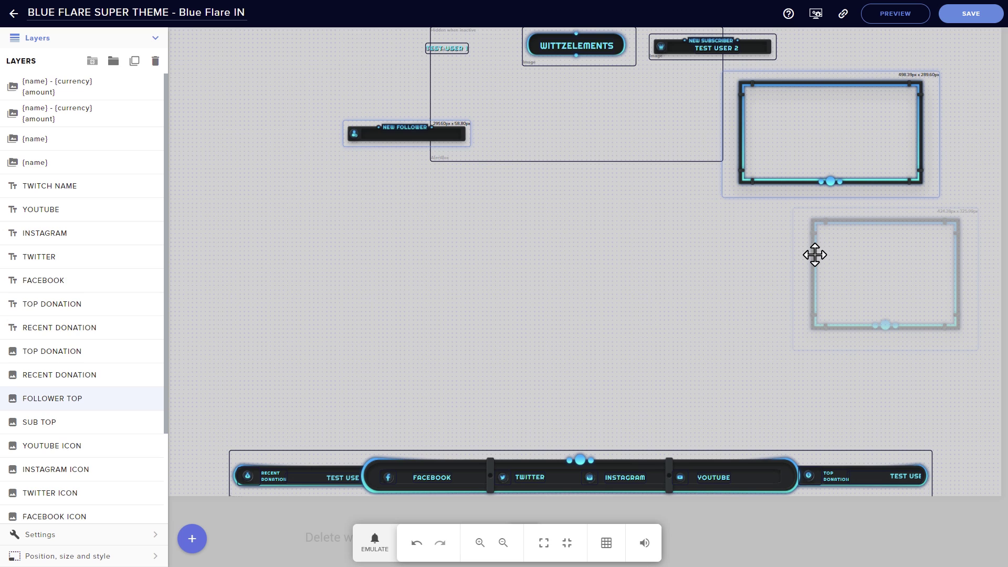
left_click_drag(814, 254, 485, 283)
Rename the widget group to 'Bottom Bar' and expand it to view its layers.
double_click(68, 227)
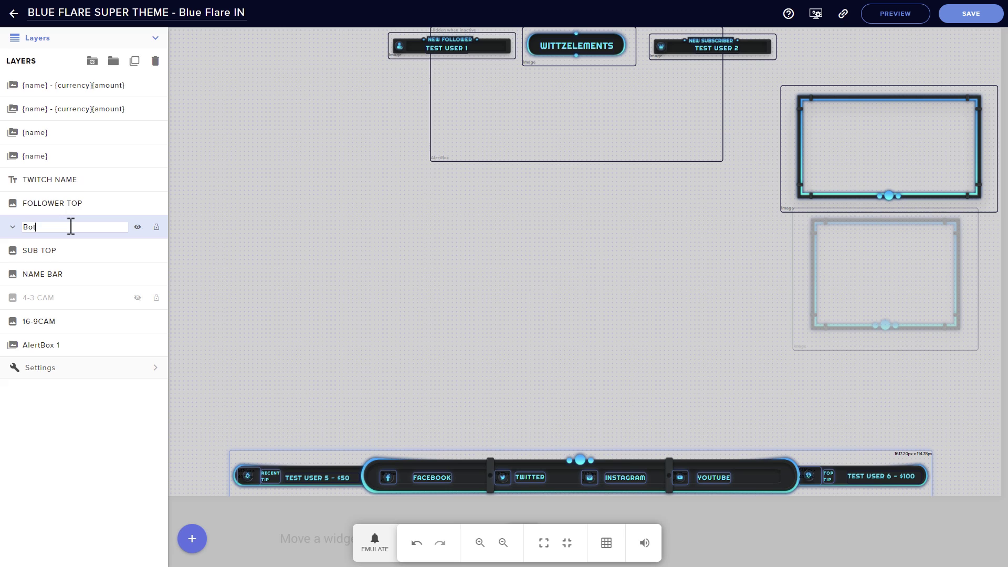
type("Bottom Bar")
key("Return")
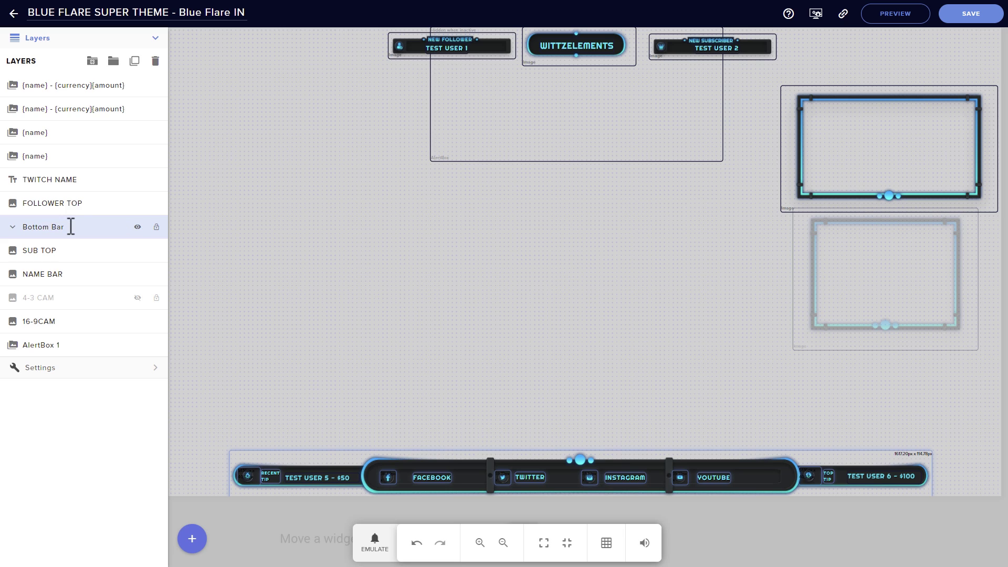
left_click(11, 224)
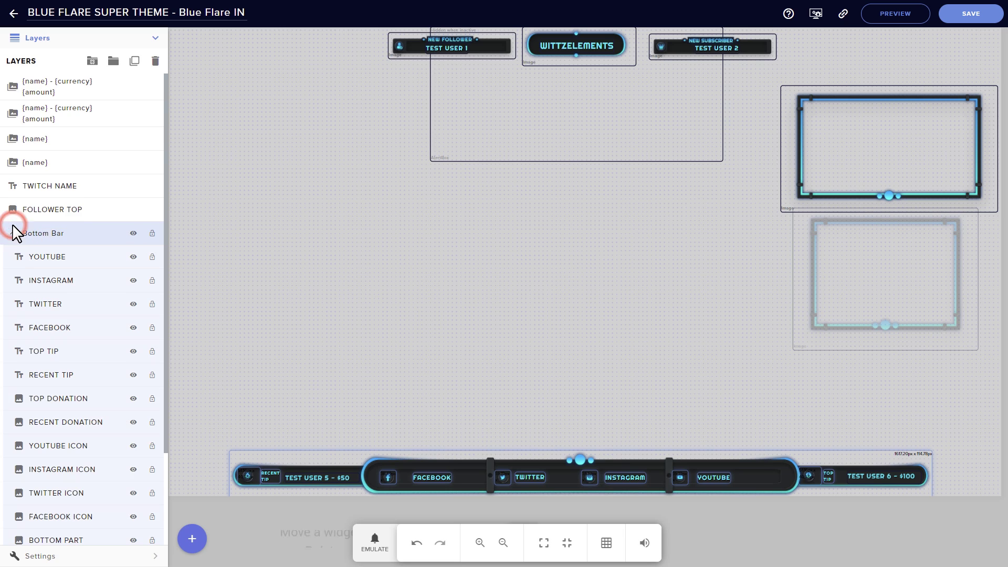
left_click(11, 225)
left_click(12, 226)
scroll(8, 231, "down", 3)
scroll(29, 305, "up", 1)
scroll(29, 304, "up", 2)
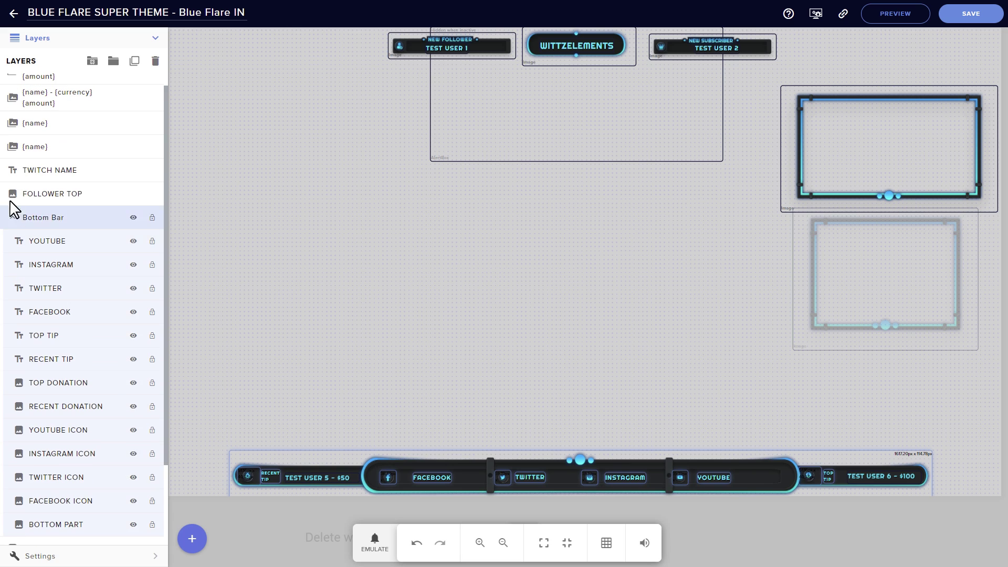
Move the whole Top Bar group to the centre of the canvas.
left_click(12, 225)
left_click(547, 57)
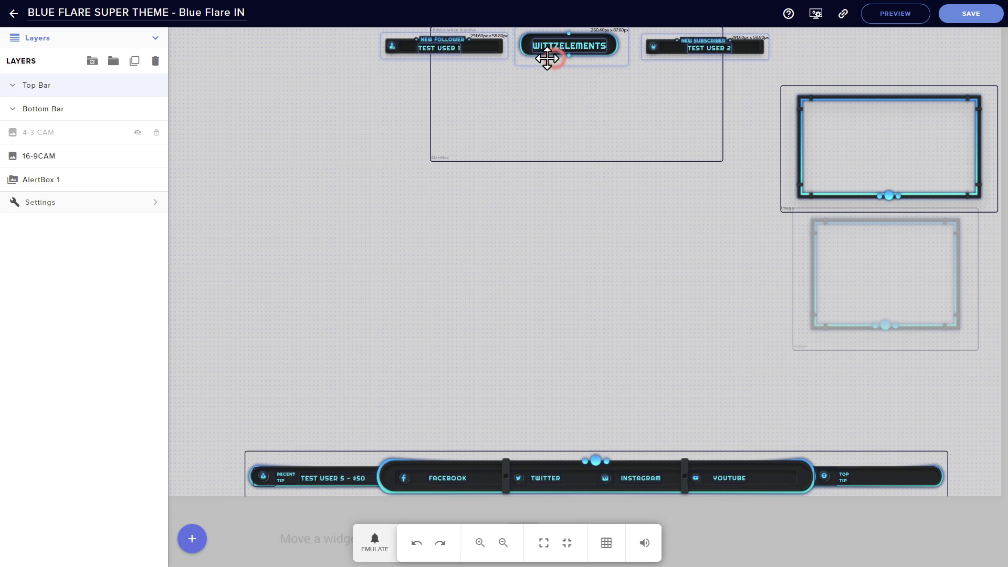
left_click_drag(543, 59, 506, 262)
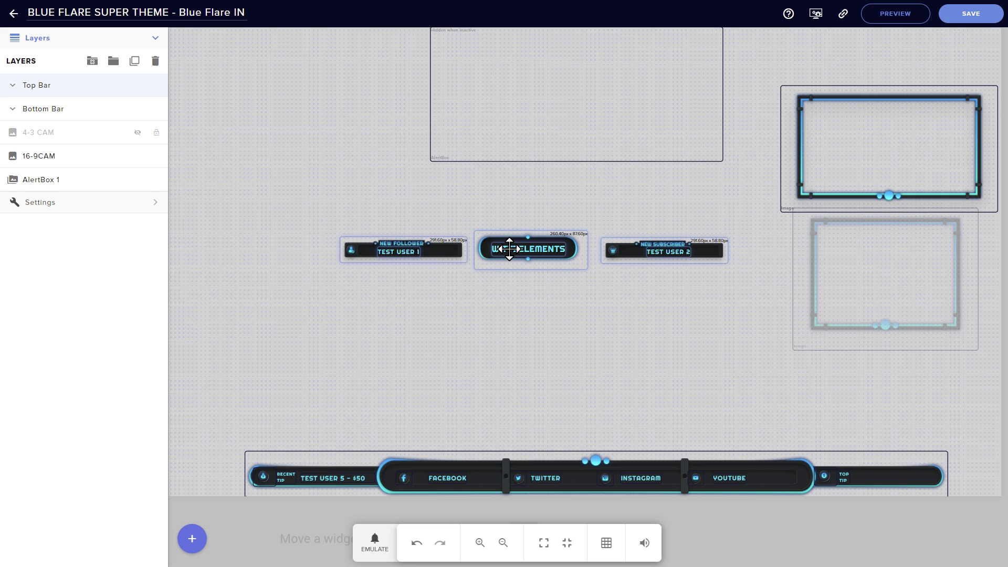
Select only the WITTZELEMENTS text within the group and pull it up-left off its badge.
left_click(509, 248)
key("alt")
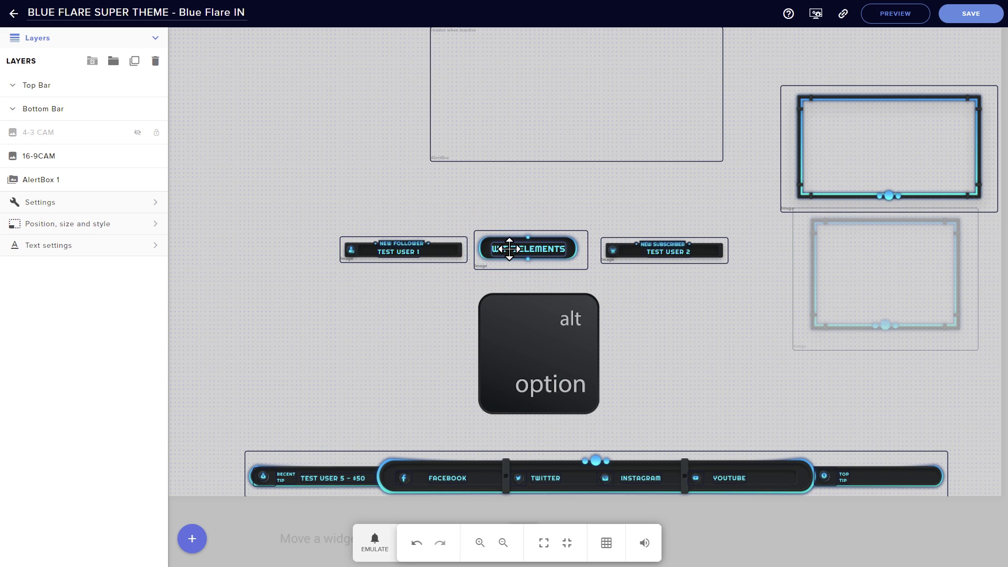
left_click_drag(509, 245, 484, 211)
left_click(134, 61)
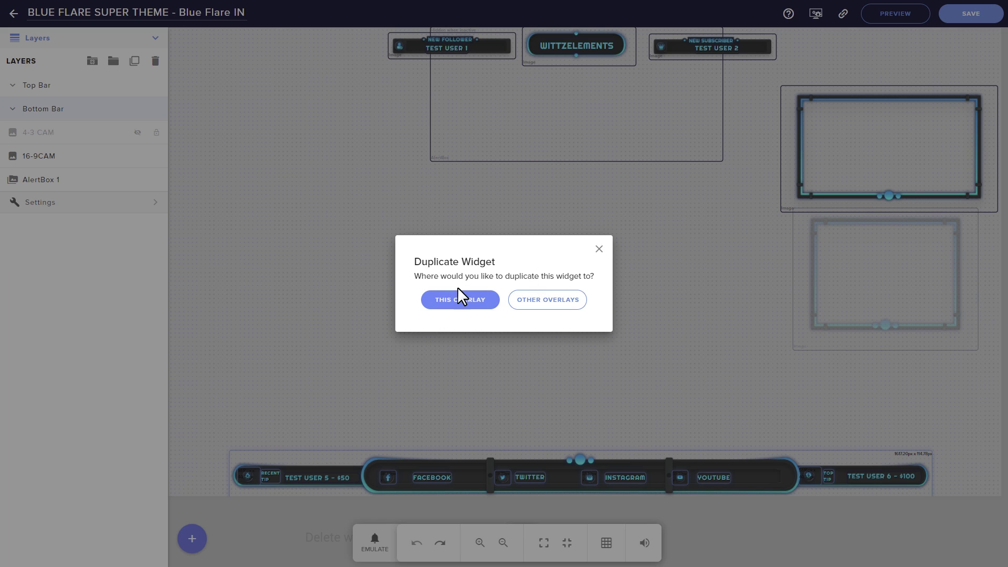
left_click(550, 301)
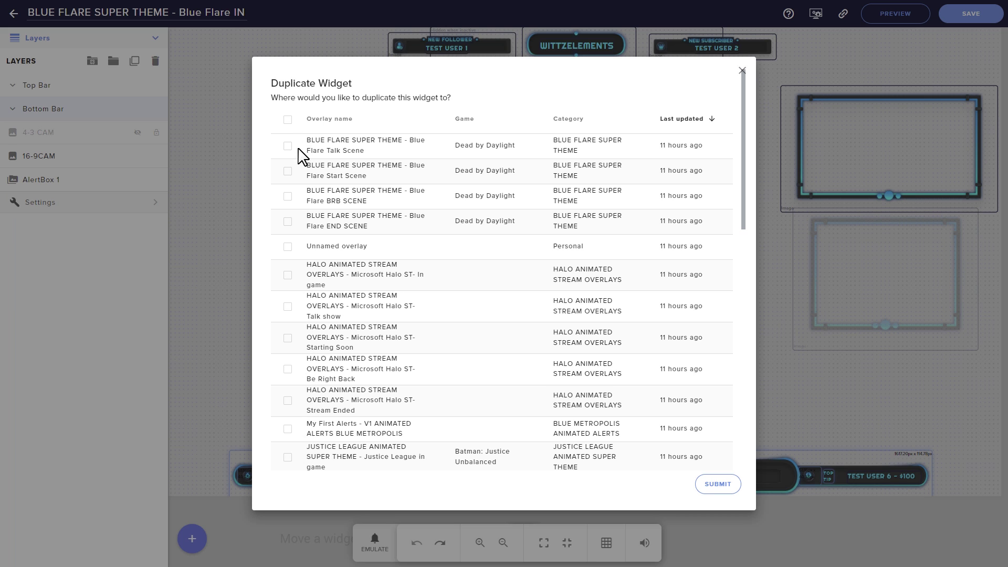
left_click(231, 165)
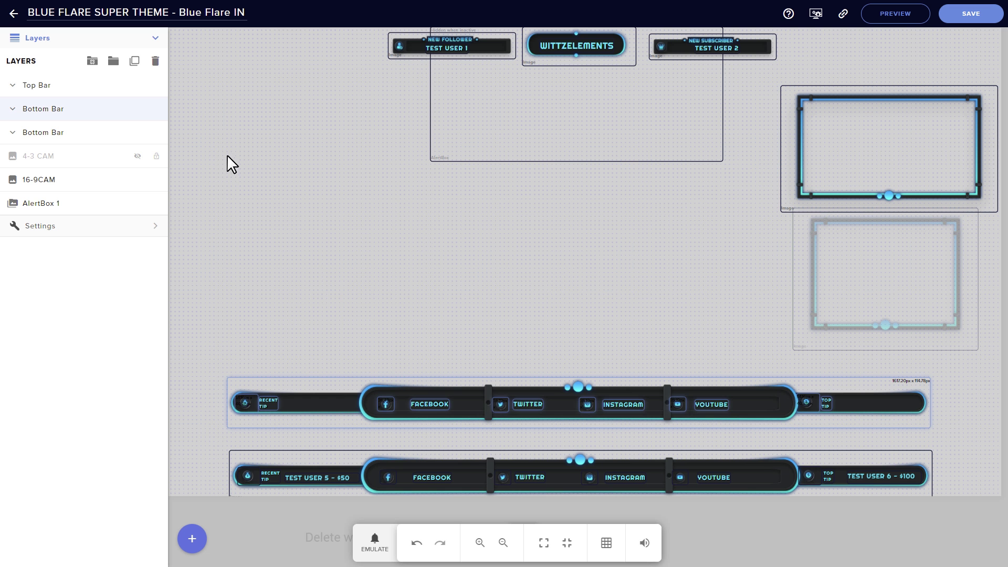
left_click(156, 62)
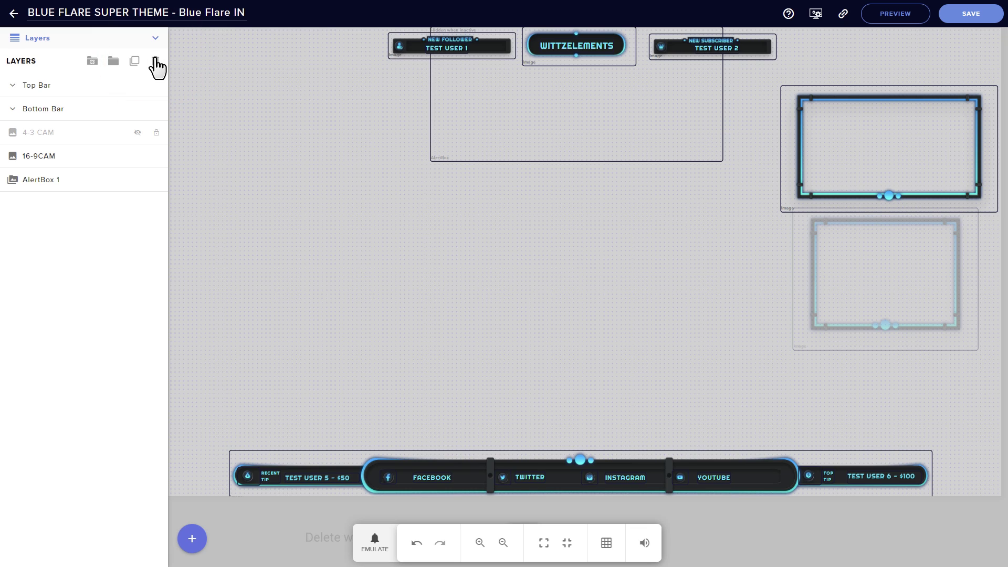
Delete the hidden 4-3 CAM layer and lower the bottom bar's opacity to 66%.
left_click(155, 62)
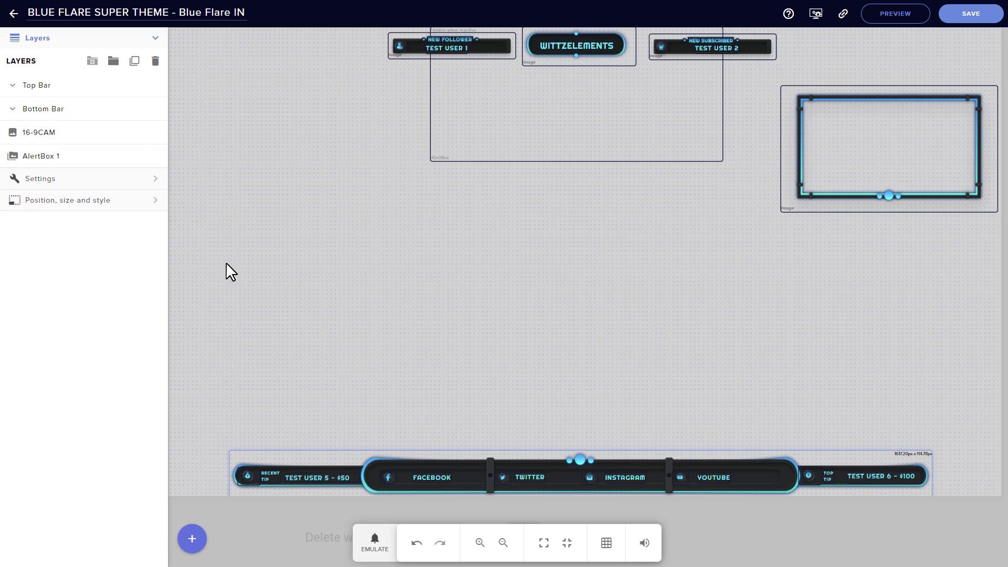
left_click(155, 205)
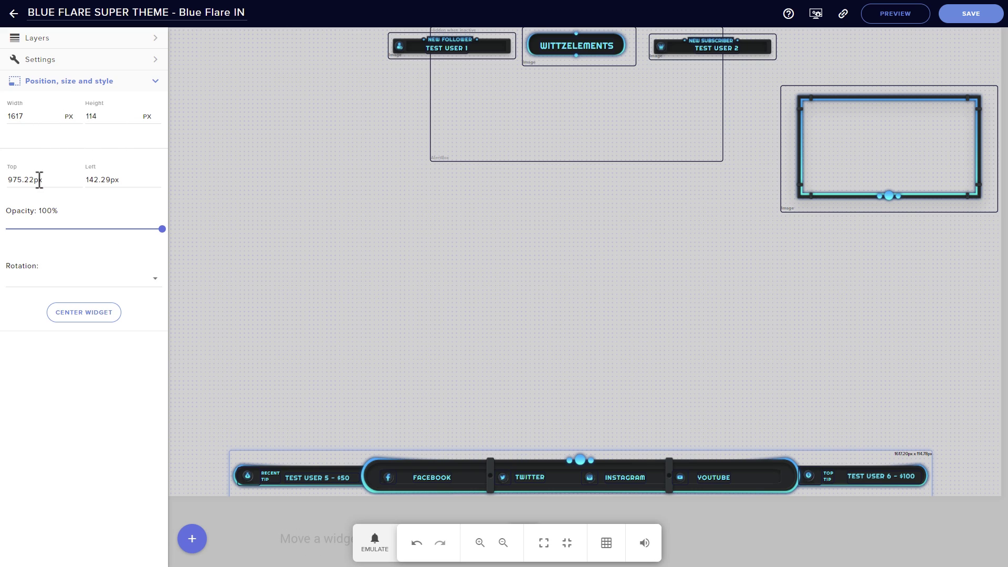
mouse_move(162, 229)
left_mouse_down()
mouse_move(7, 227)
mouse_move(23, 238)
mouse_move(162, 229)
left_mouse_up()
Centre the bottom bar, undo the move, and resize the camera frame smaller.
left_click(83, 312)
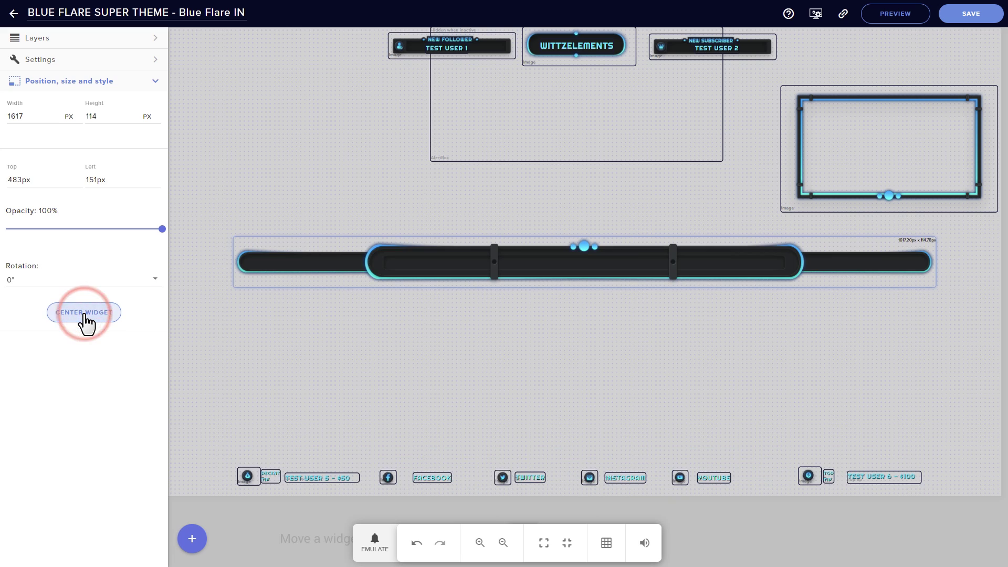
key("ctrl+z")
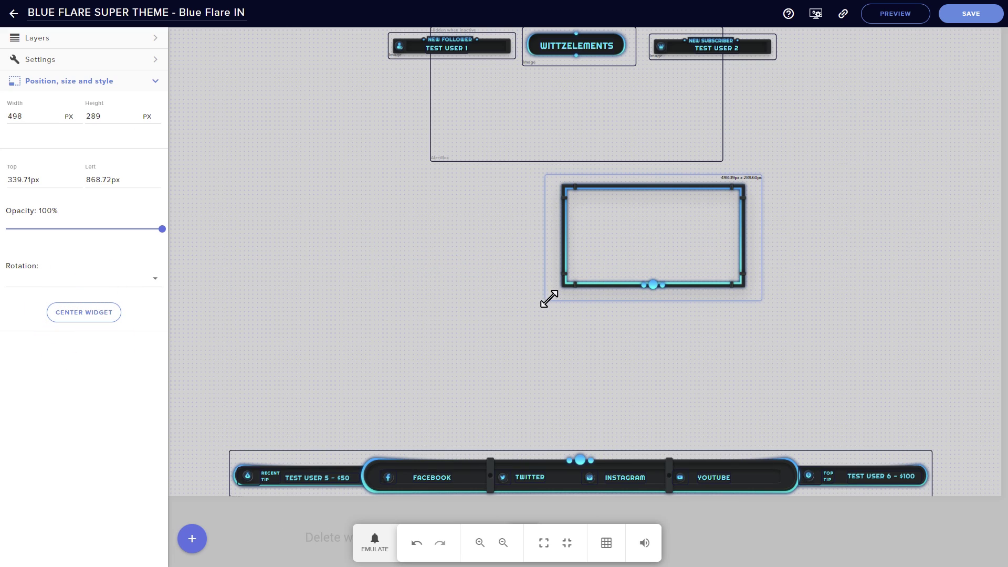
left_click_drag(549, 299, 477, 307)
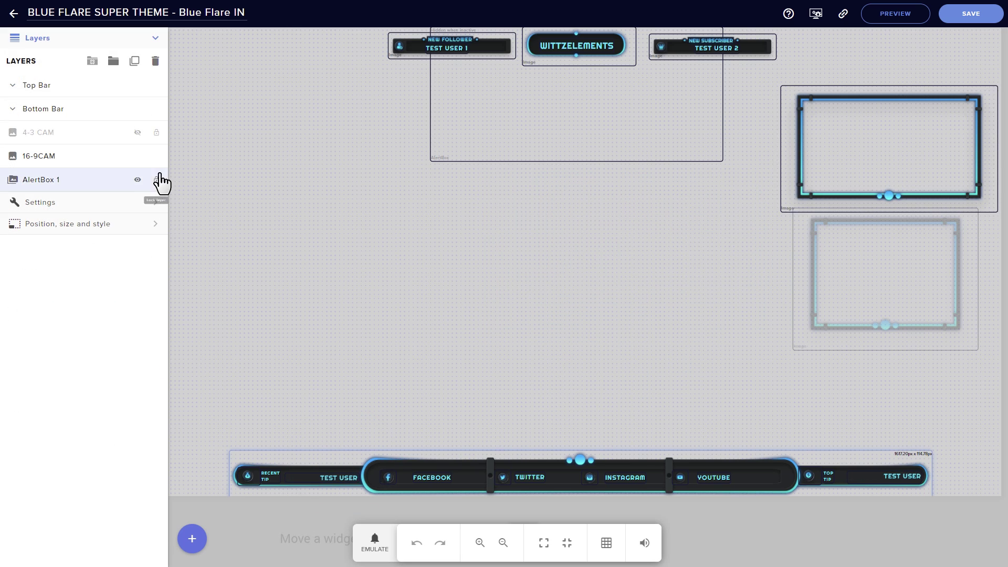
Finish the message 'LIKE, SUBSCRIBE, AND CLICK THE BELL PLEASE' and reposition it on the canvas.
left_click(153, 201)
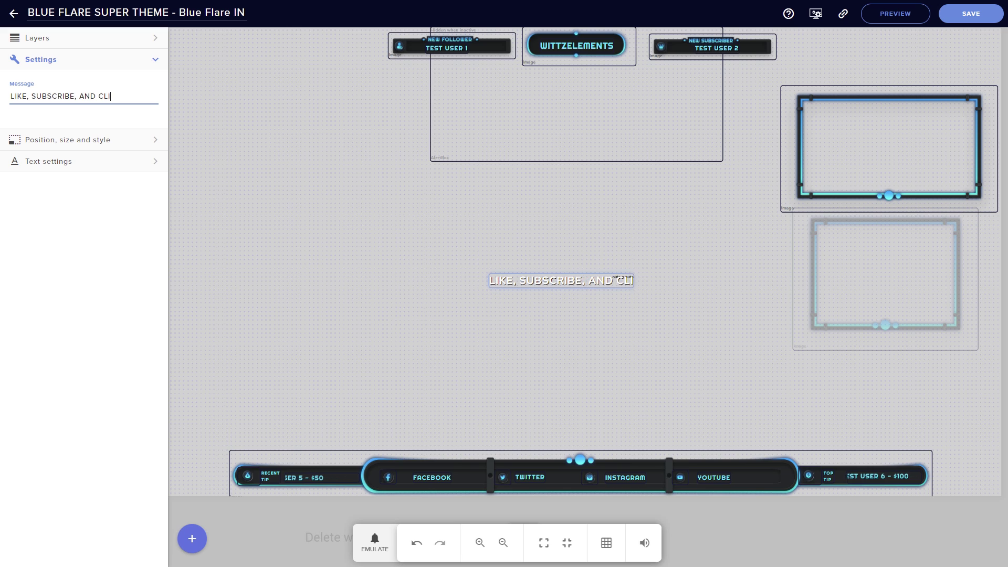
type("ELL PLEASE")
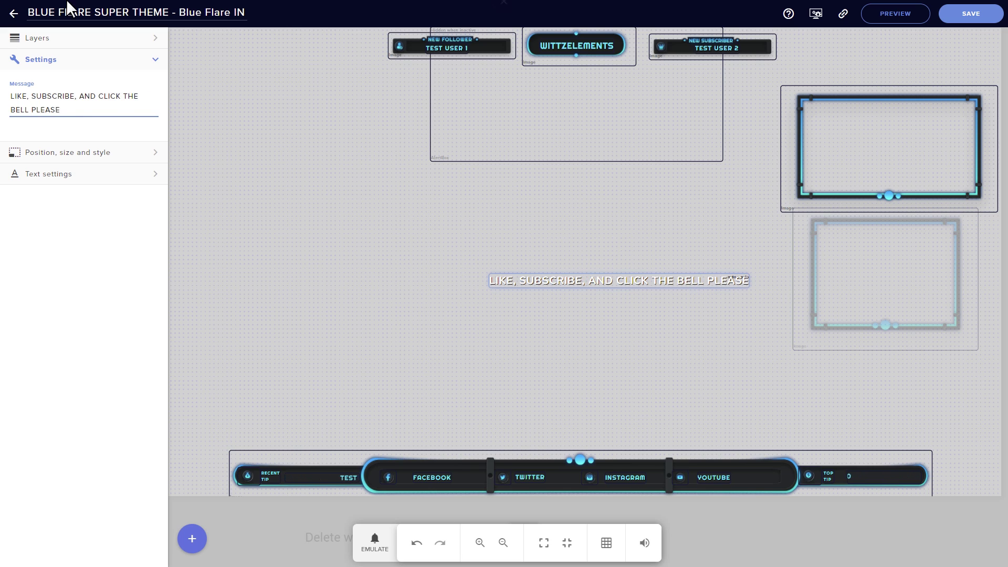
left_click_drag(672, 269, 580, 239)
Colour the message text yellow, enable dynamic font size, and resize its text box.
left_click(49, 173)
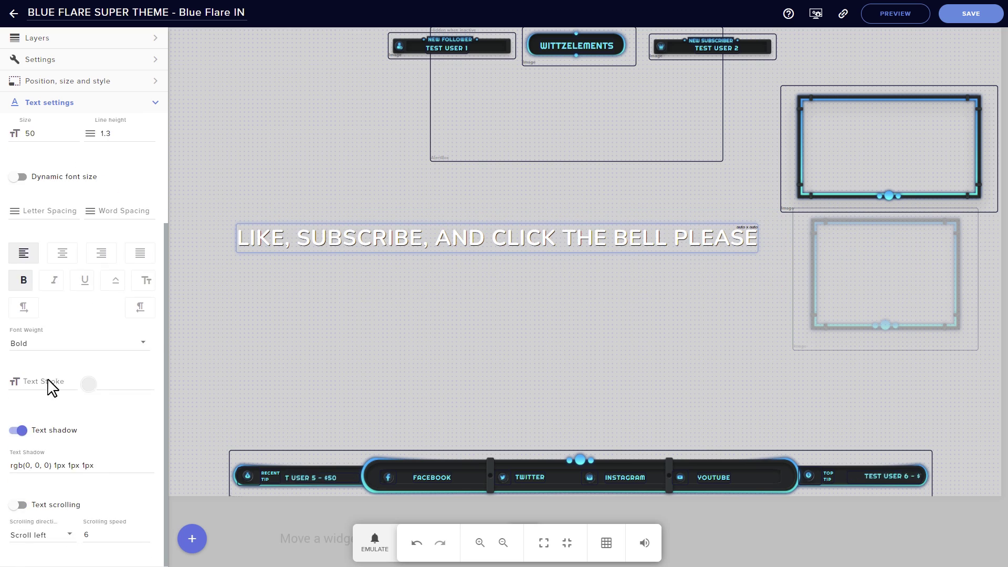
left_click(89, 162)
left_click(113, 177)
left_click_drag(133, 168, 156, 238)
left_click(18, 322)
left_click_drag(236, 252, 195, 278)
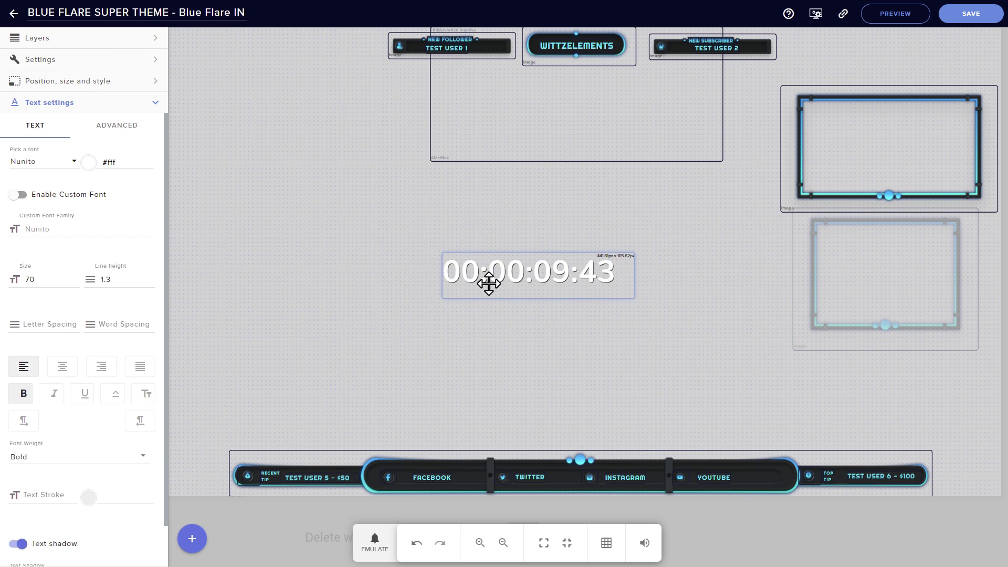
left_click(79, 62)
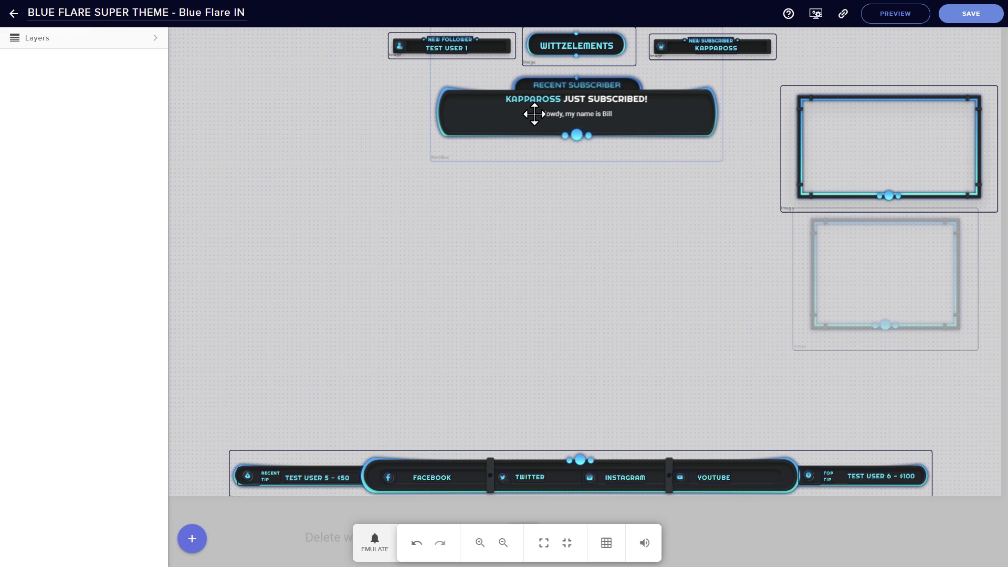
In the AlertBox, enable Purchase alerts and view an alert's advanced and animation options.
left_click(534, 114)
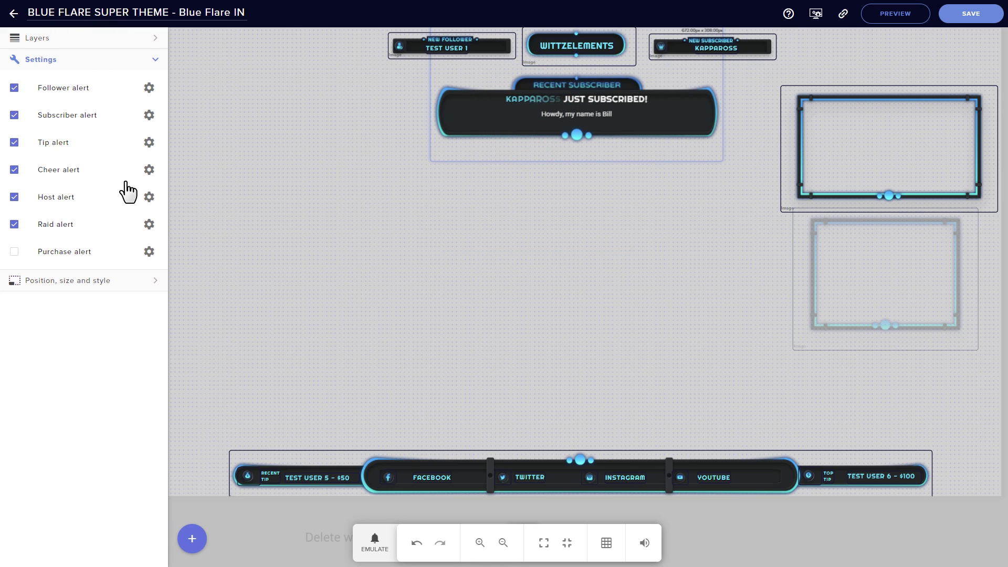
left_click(14, 224)
left_click(14, 252)
left_click(150, 115)
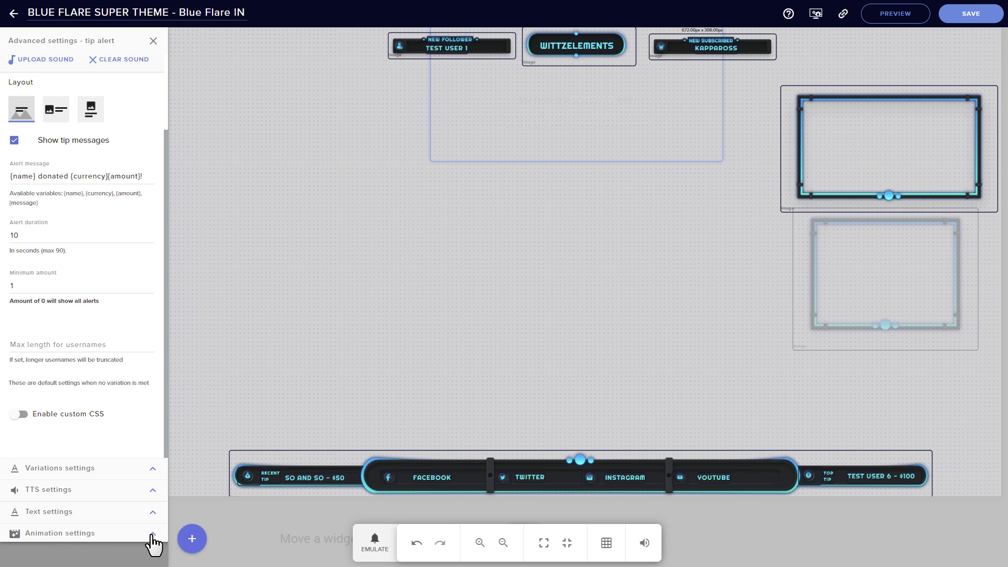
left_click(153, 534)
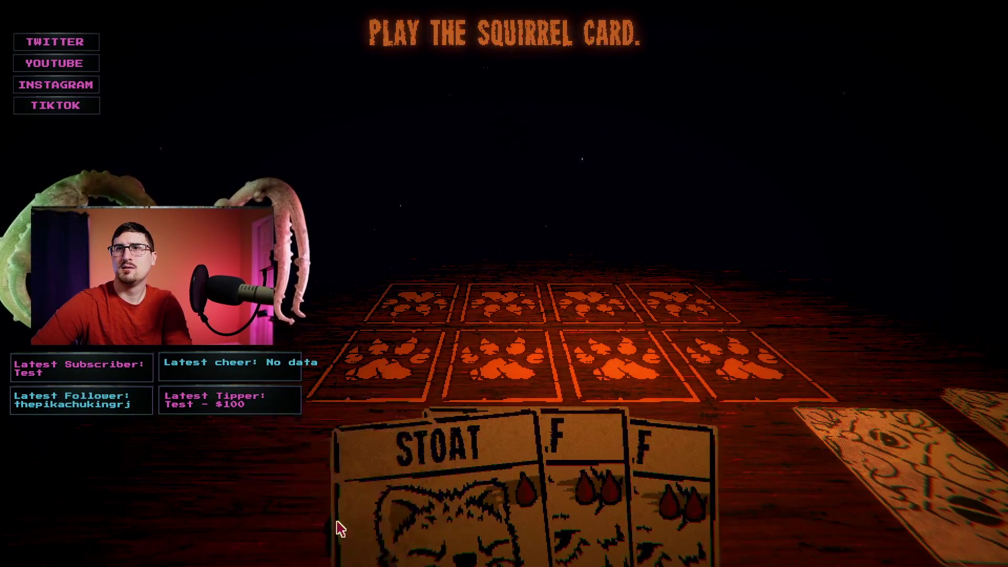
Place the squirrel card on the board, then look back at the hand and take the stoat.
left_click(454, 394)
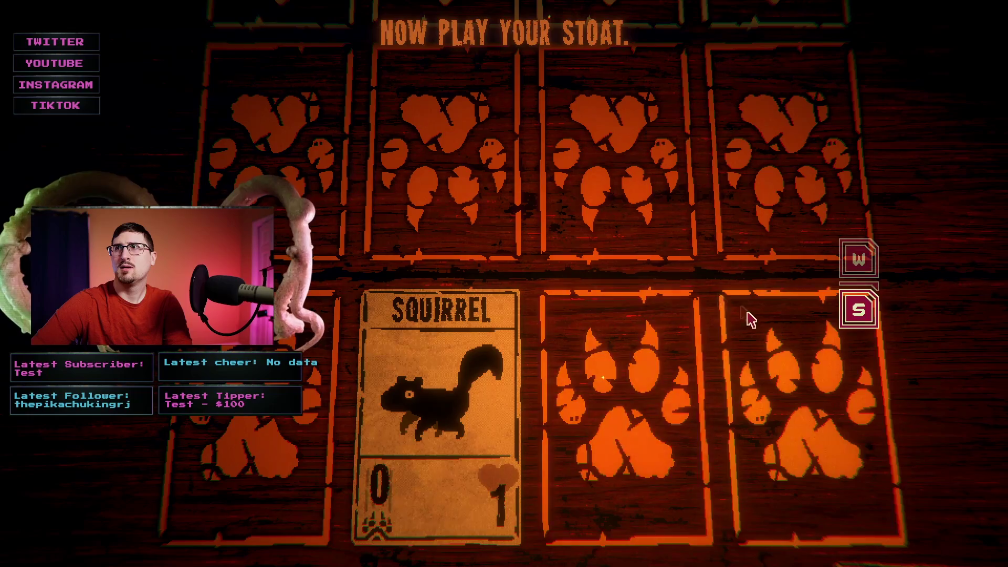
key("s")
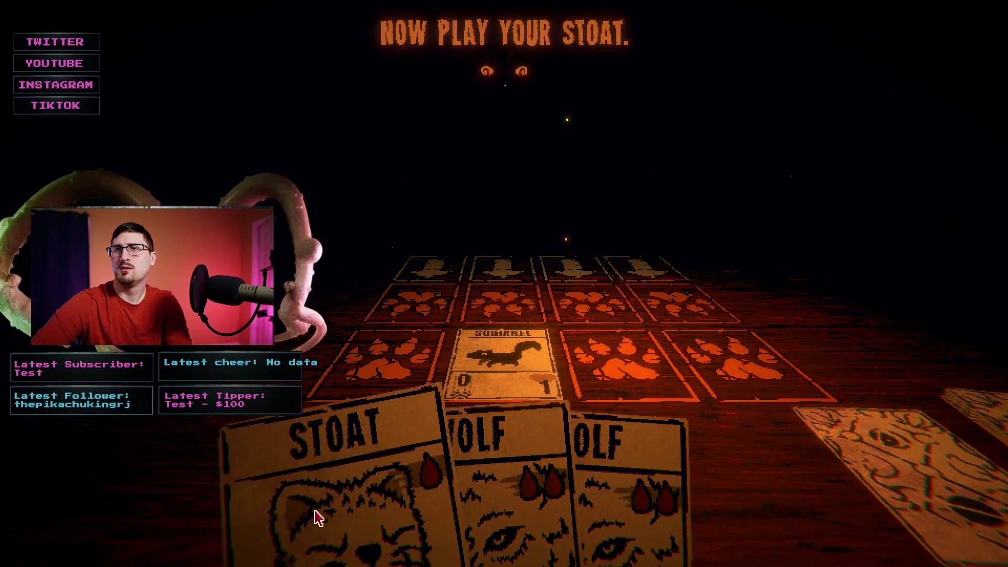
left_click(315, 515)
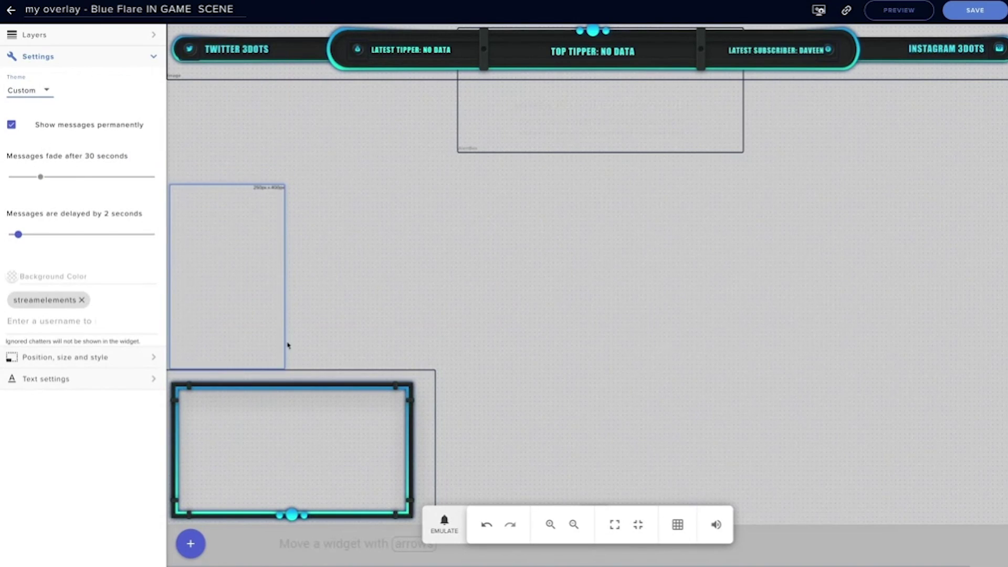
Set the image widget to the New Follower banner and move it above the lower-left cam frame.
left_click(125, 83)
left_click(331, 130)
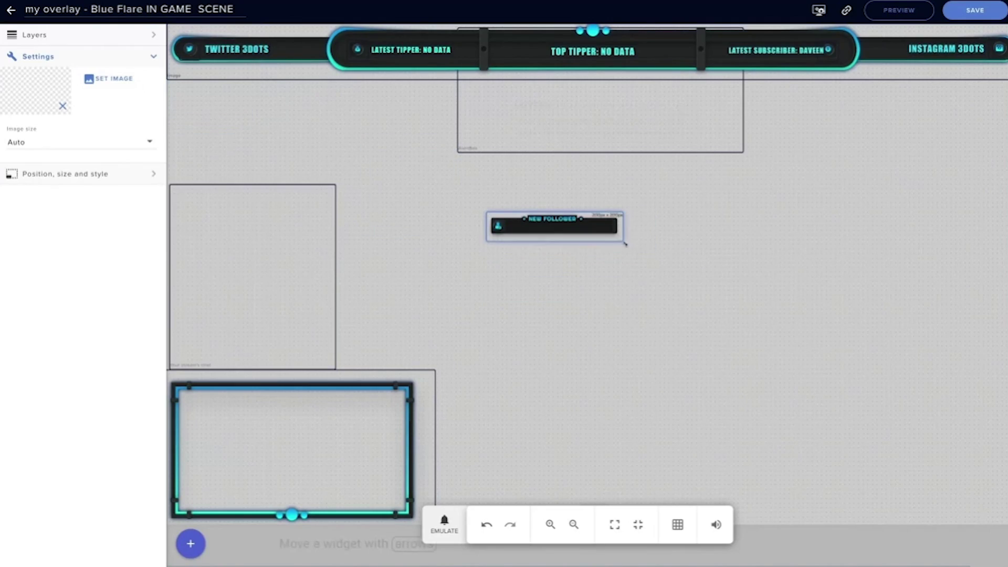
left_click(944, 236)
left_click_drag(538, 219, 219, 364)
Add a Latest Follower label in cyan, size 12, uppercase, and trim its message prefix.
left_click(190, 544)
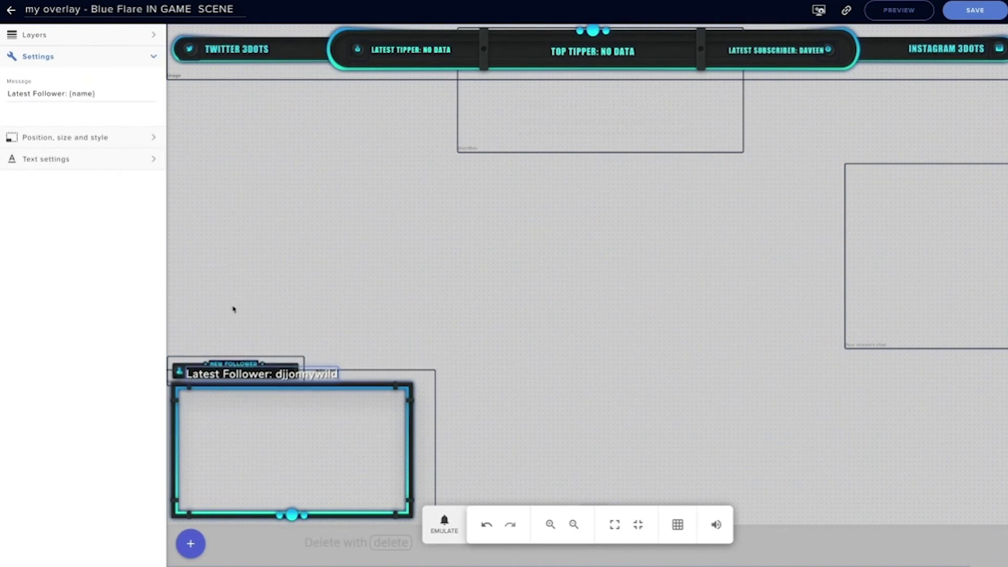
left_click(46, 157)
left_click(86, 159)
left_click_drag(137, 215, 140, 189)
left_click(86, 159)
left_click(42, 278)
type("12")
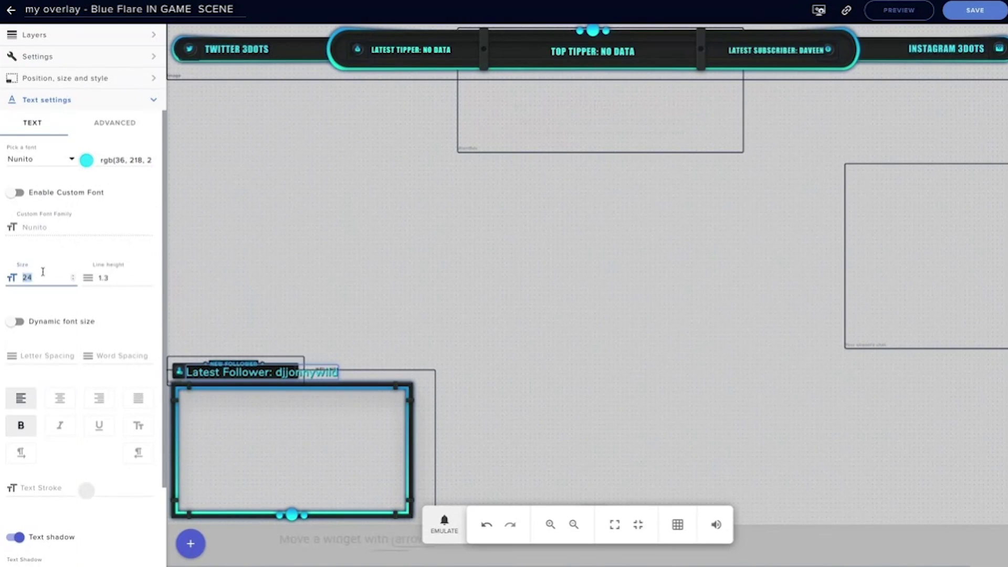
left_click(138, 425)
left_click(84, 57)
key("BackSpace")
left_click(364, 411)
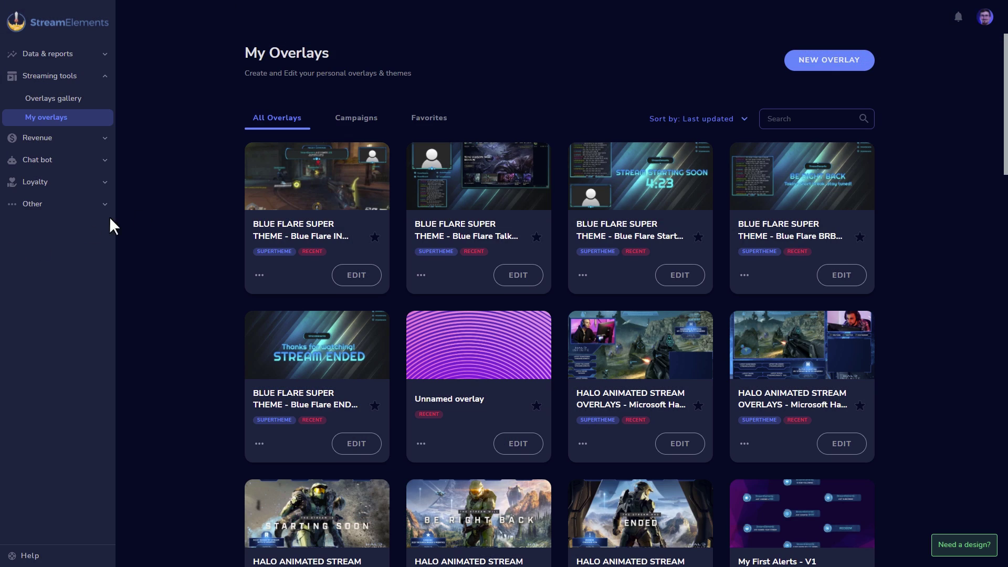
From the account menu's channel settings, give the new manager invite Editor permissions.
left_click(992, 23)
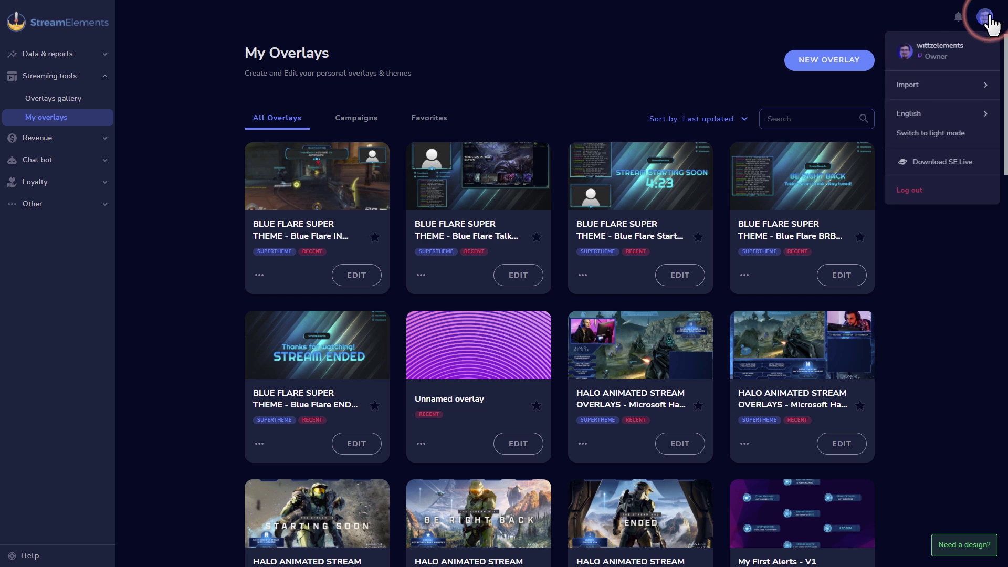
left_click(952, 56)
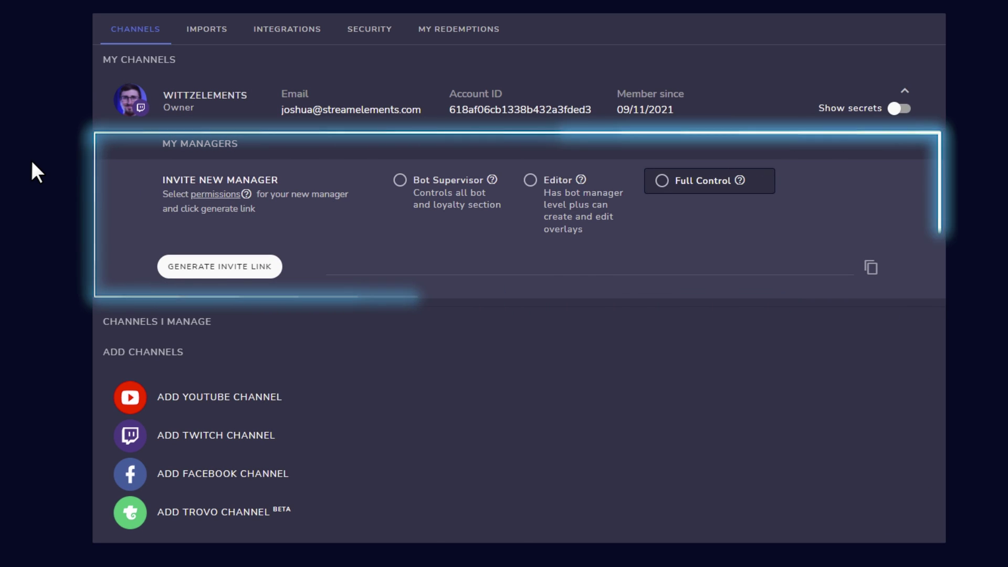
left_click(530, 180)
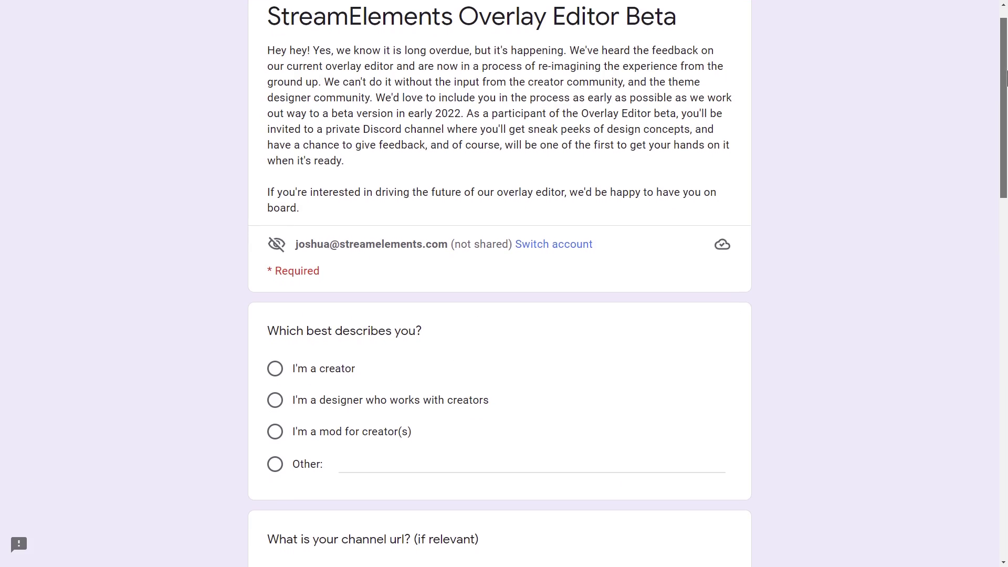
Scroll the Overlay Editor Beta form down to the Discord, email and feedback questions.
left_click_drag(1005, 79, 1006, 368)
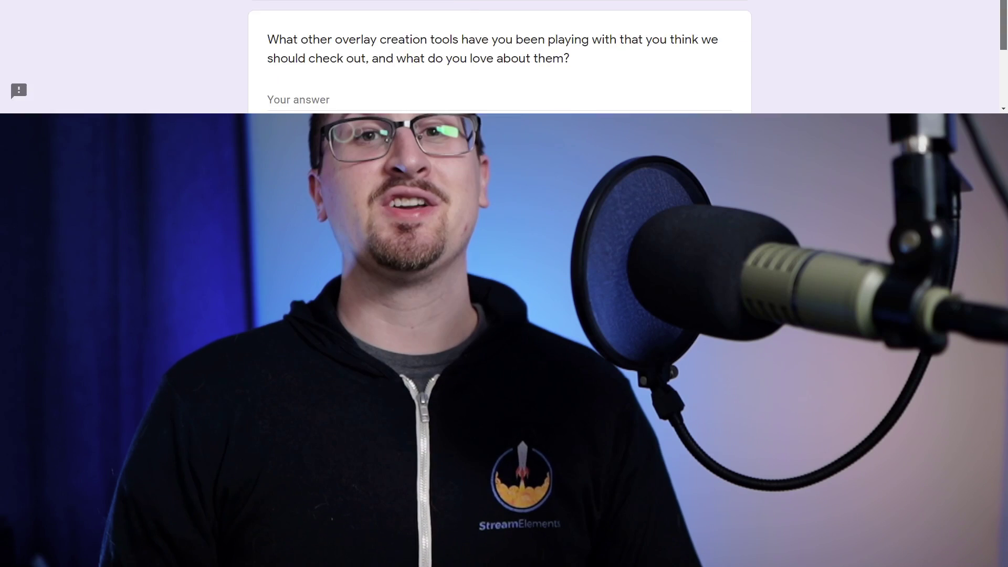